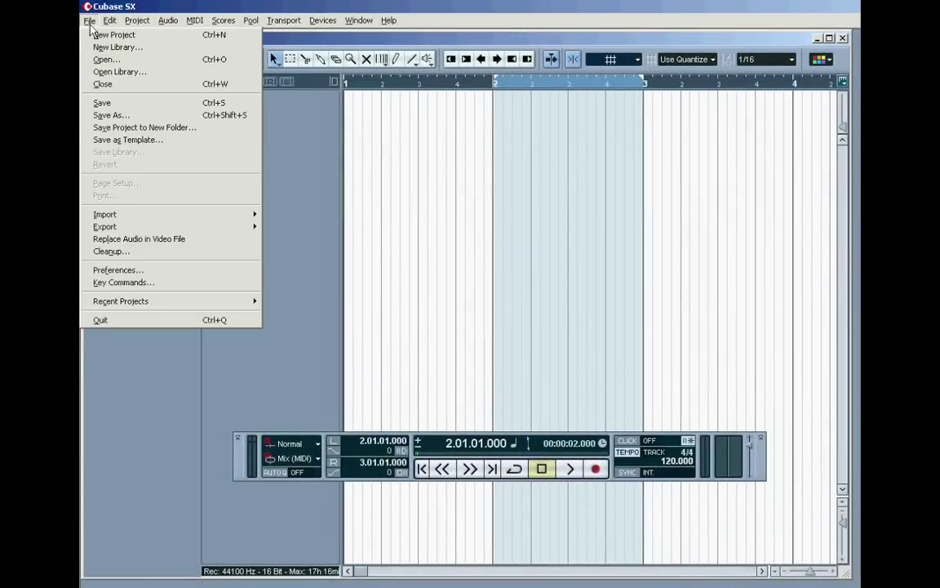
- Open File > Preferences and move the dialog down and left to uncover the project
click(132, 270)
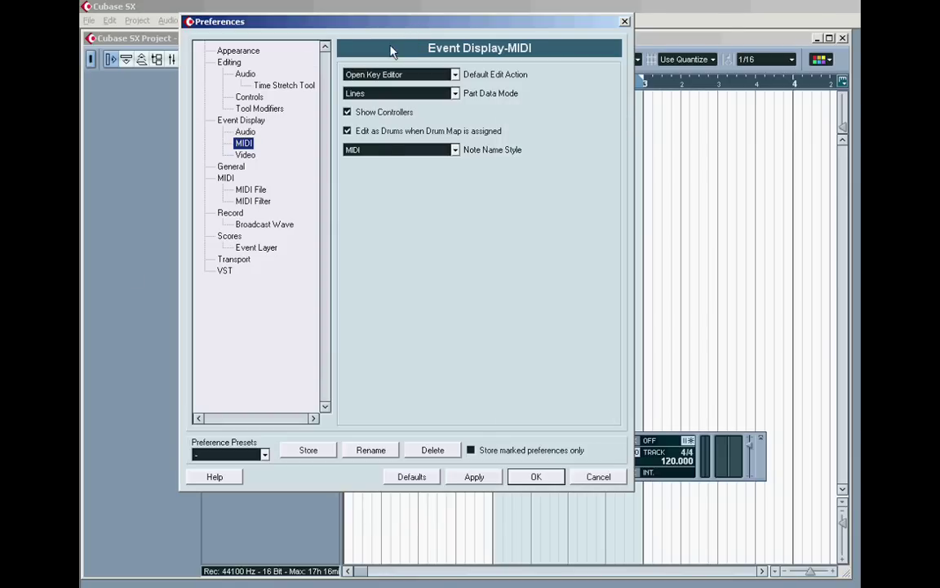
drag(329, 82, 335, 86)
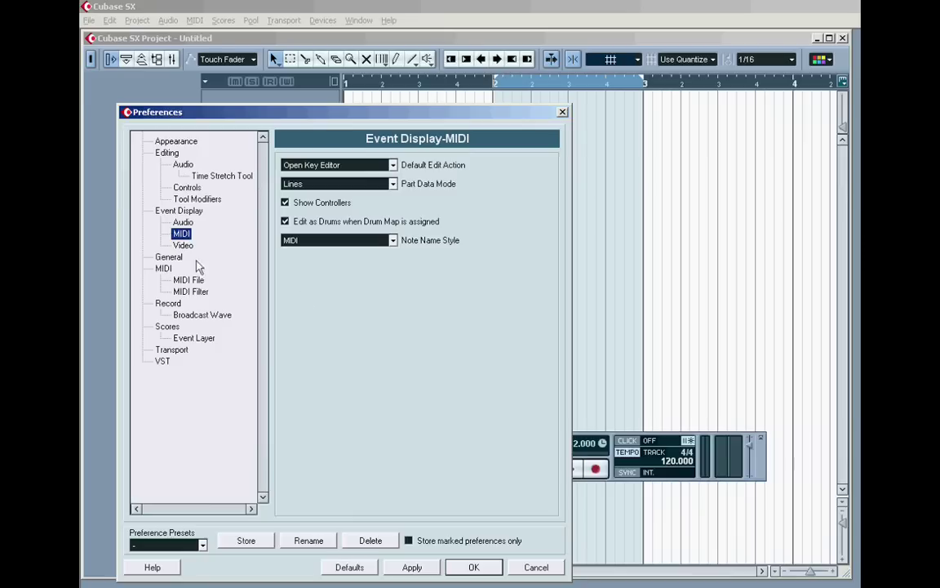
- On the Appearance page, try darker then white Work Area Brightness, settling on light grey
click(163, 141)
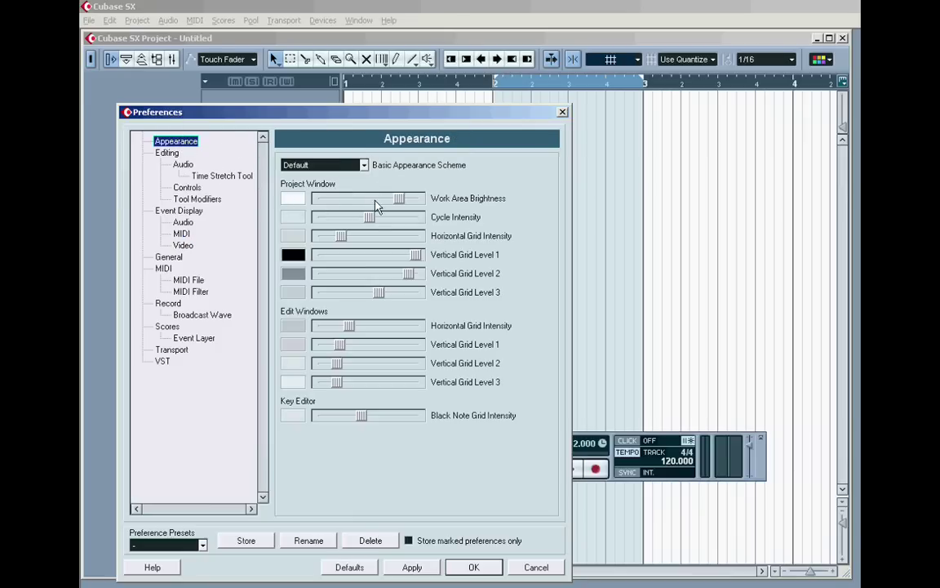
drag(399, 200, 360, 200)
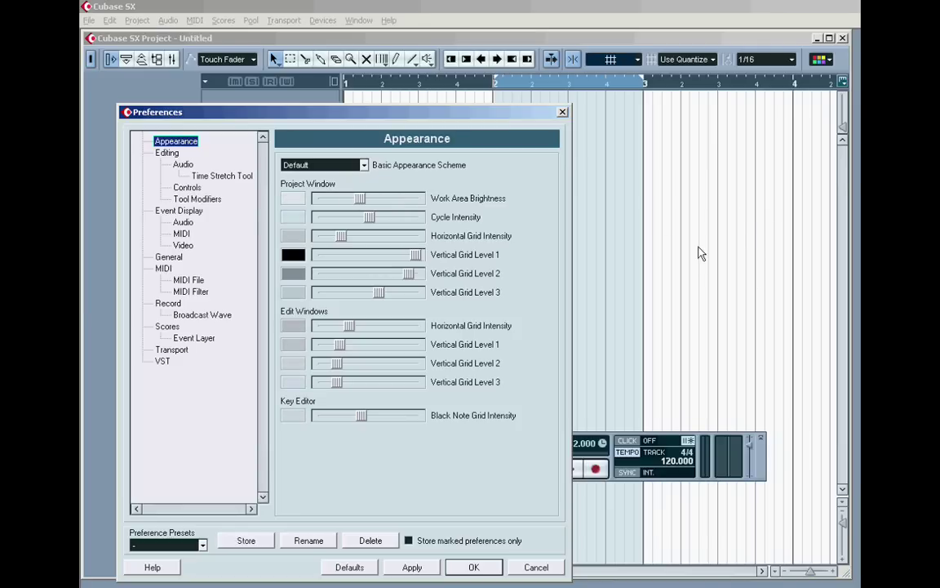
click(412, 566)
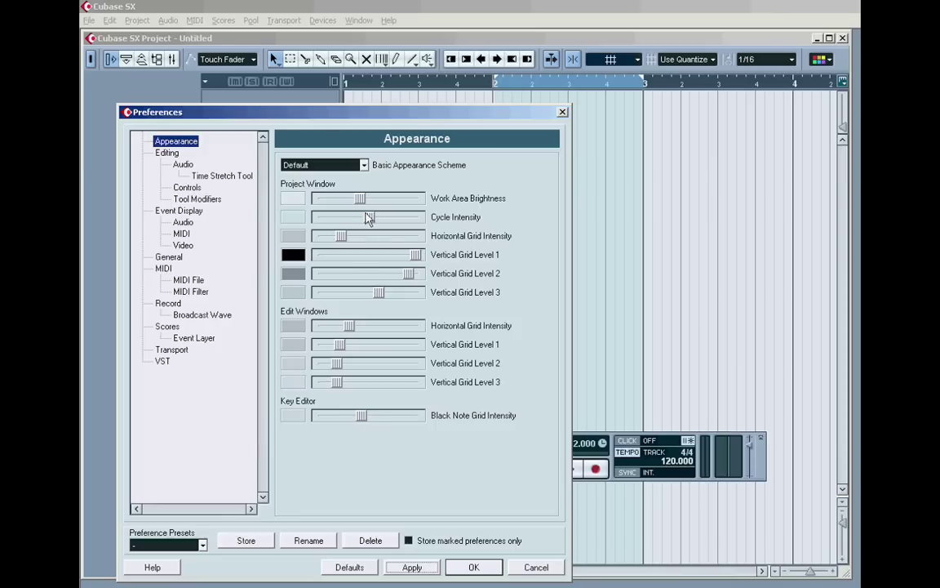
drag(362, 200, 410, 199)
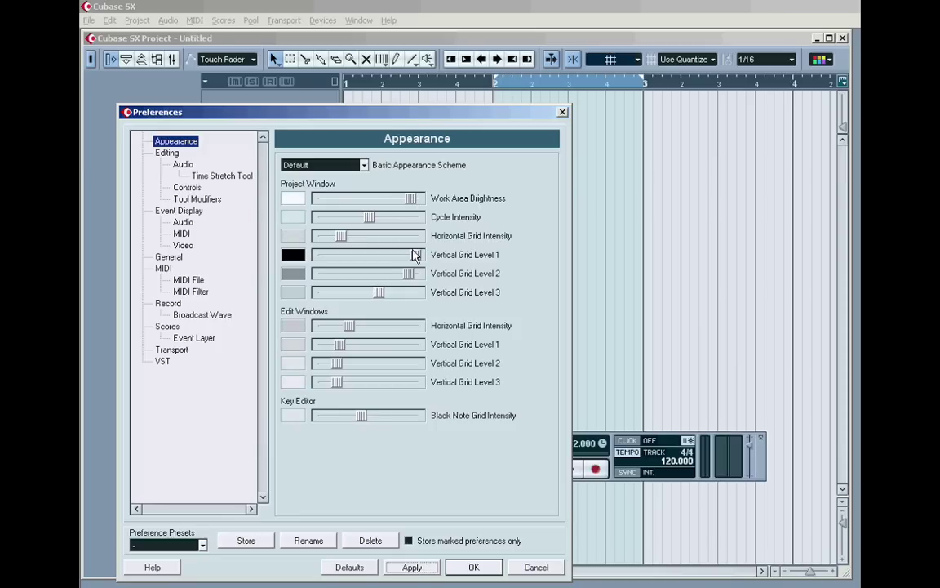
click(412, 567)
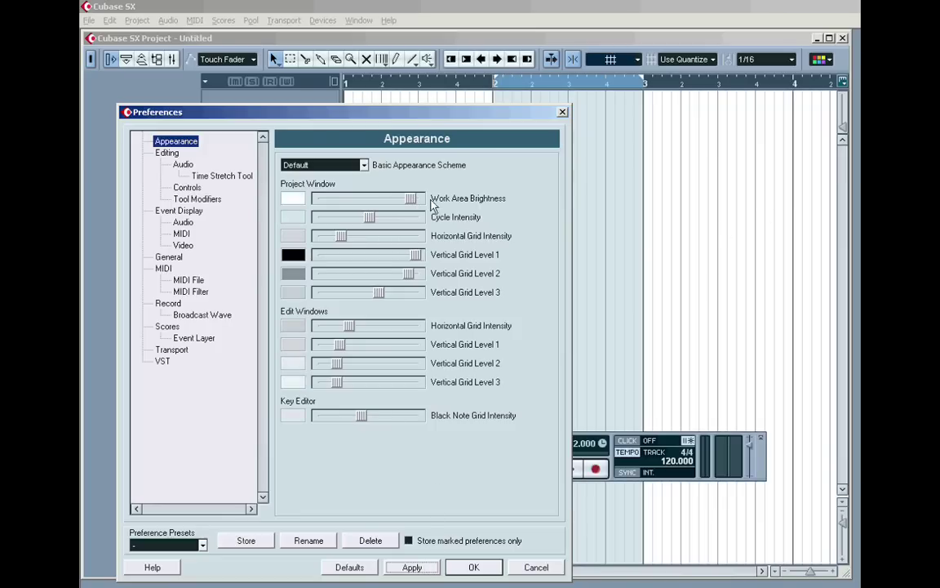
drag(410, 199, 380, 198)
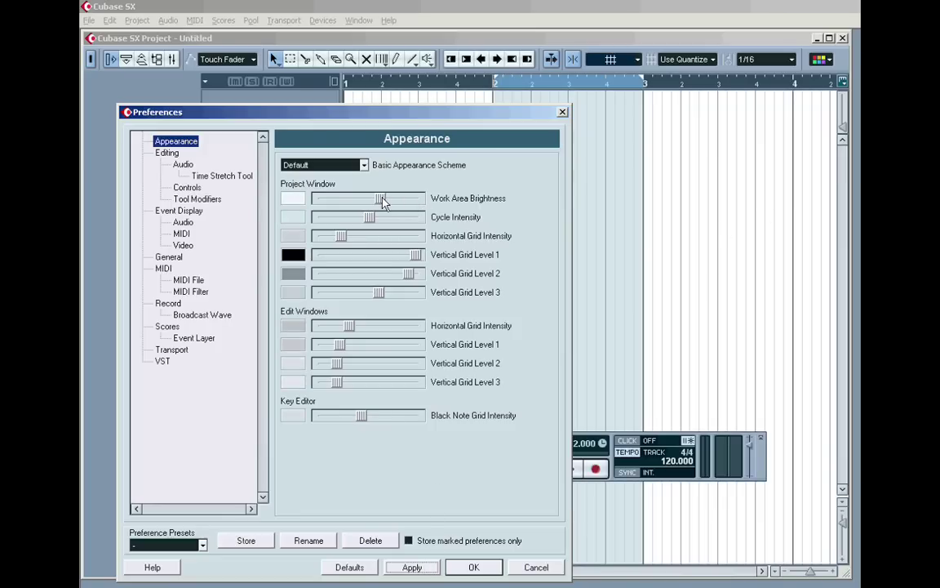
click(415, 567)
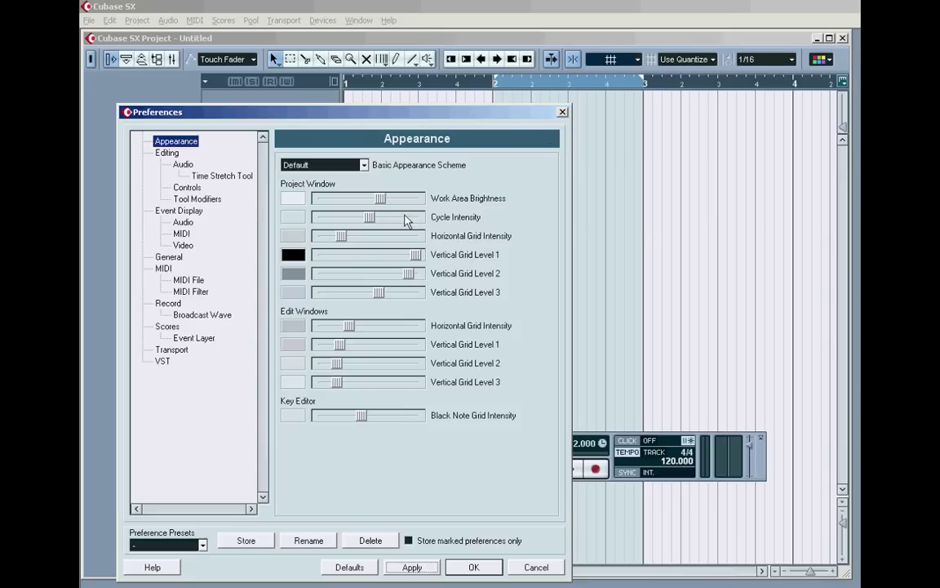
- Preview a stronger Cycle Intensity, then apply a lighter cycle region tint
drag(369, 217, 414, 222)
click(414, 567)
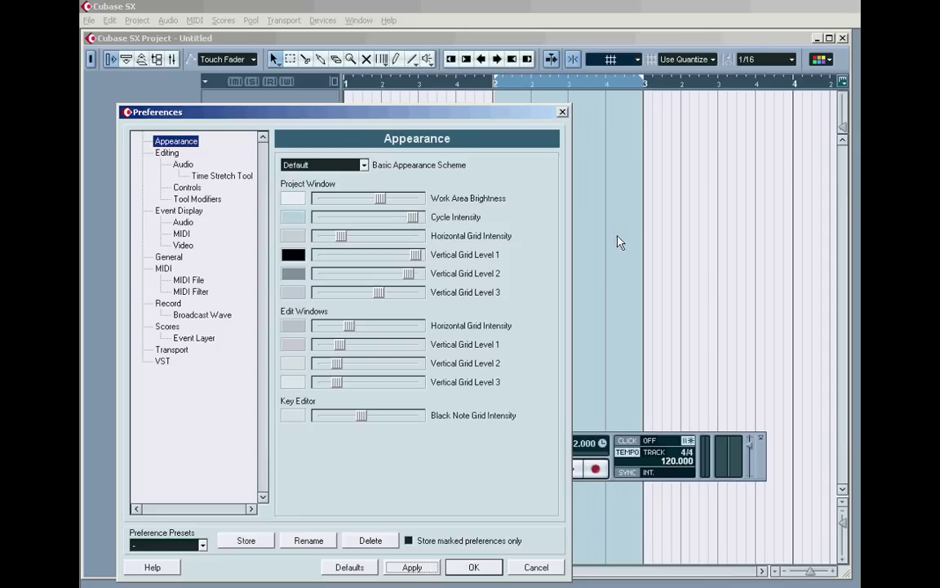
drag(411, 219, 343, 222)
click(419, 568)
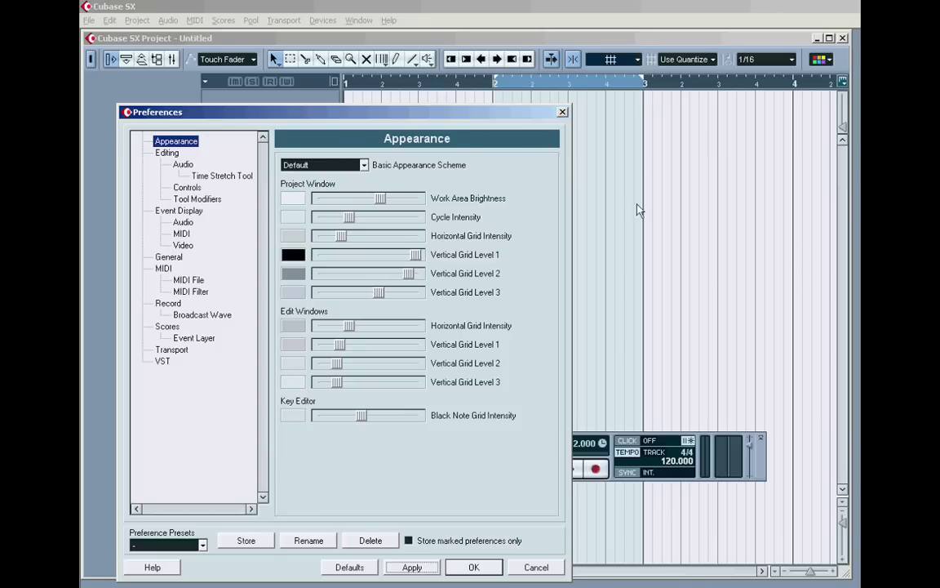
- Set Vertical Grid Level 1 lighter, then slightly darker, applying each change
drag(415, 254, 352, 255)
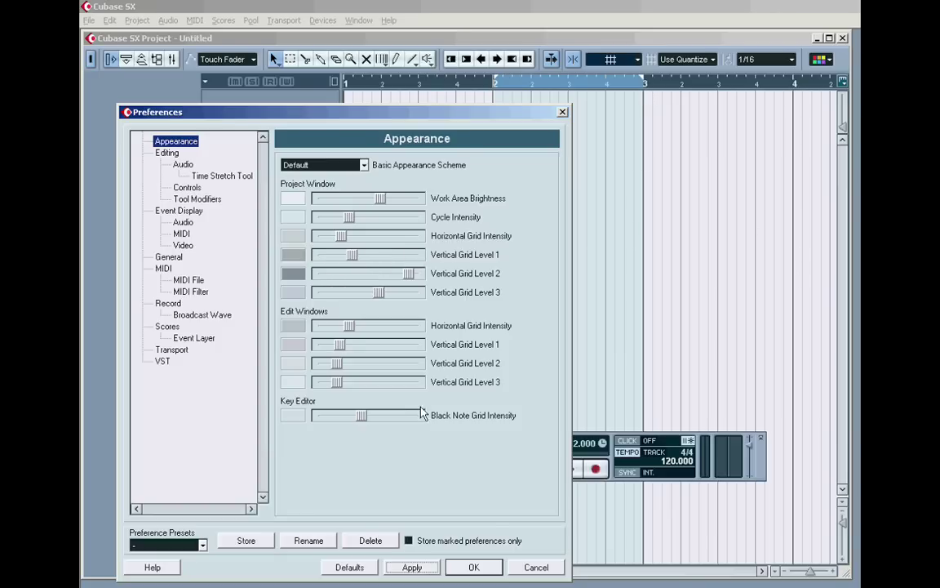
click(414, 566)
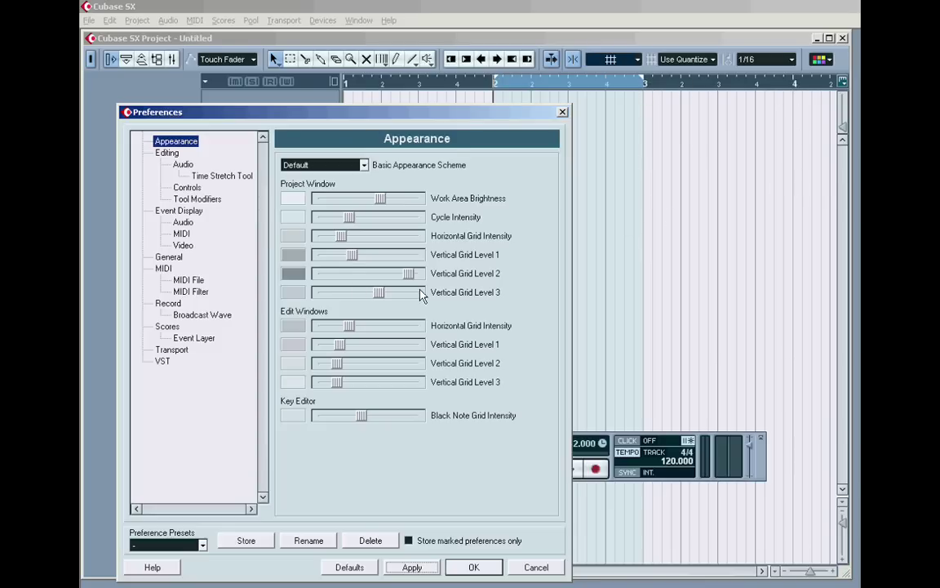
drag(349, 261, 395, 262)
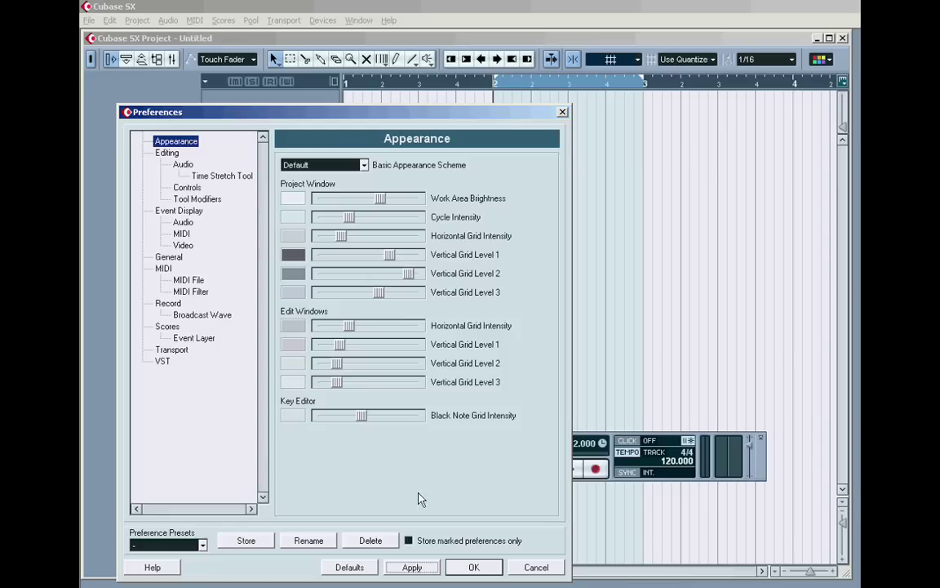
click(412, 566)
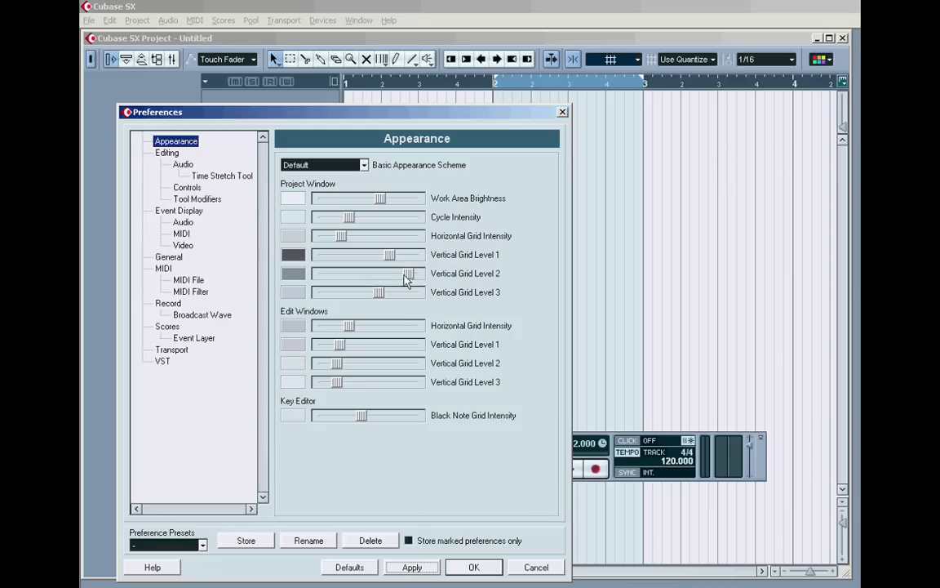
- Try lighter and fully dark Vertical Grid Level 2, settling on medium grey
drag(408, 279, 377, 279)
click(415, 569)
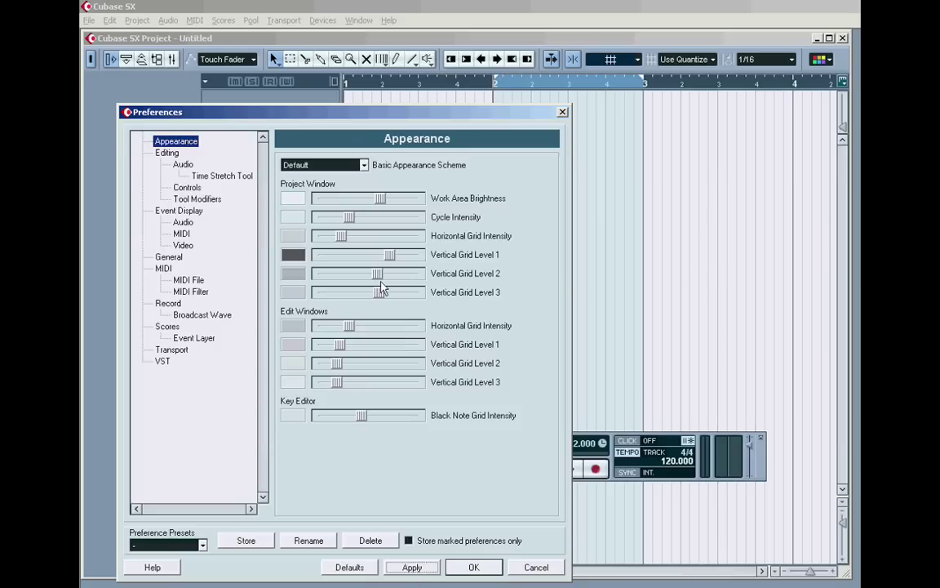
drag(377, 274, 419, 273)
click(408, 566)
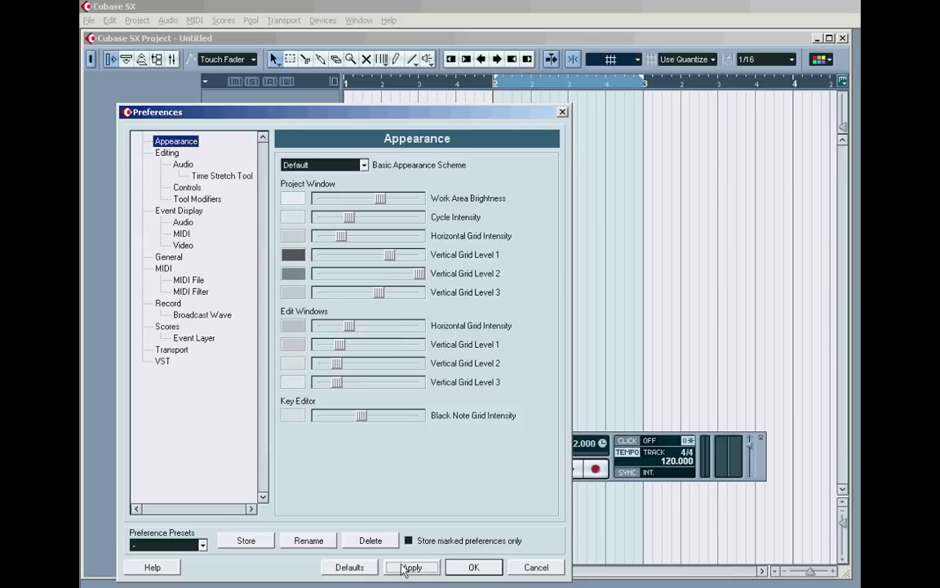
drag(413, 275, 375, 275)
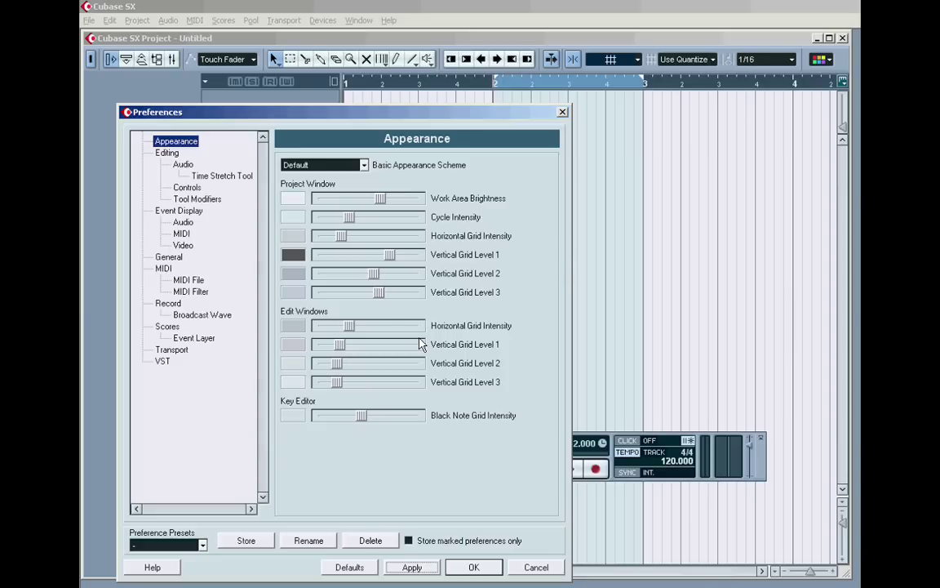
- Fade Vertical Grid Level 3, then make it partly visible and apply
drag(380, 297, 328, 297)
click(421, 570)
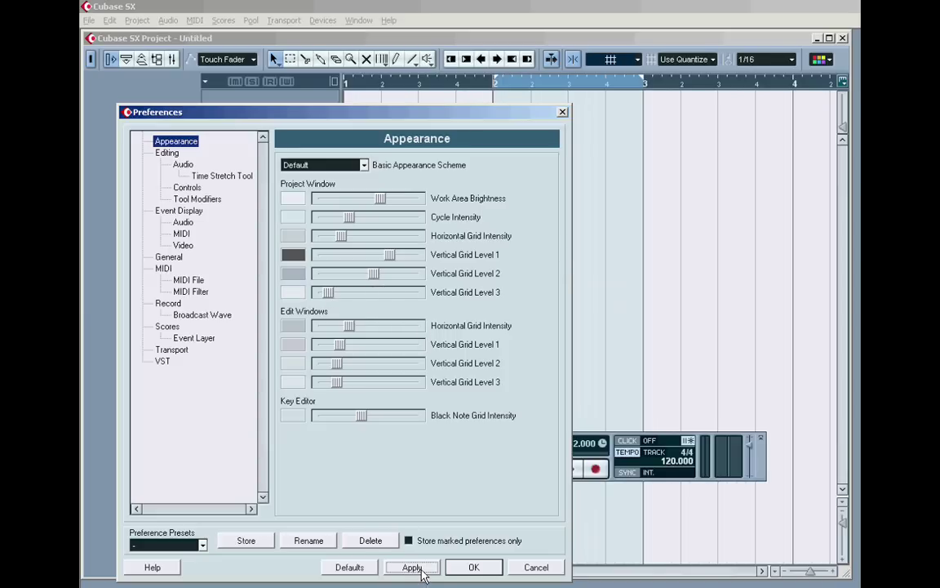
drag(330, 295, 374, 304)
click(412, 567)
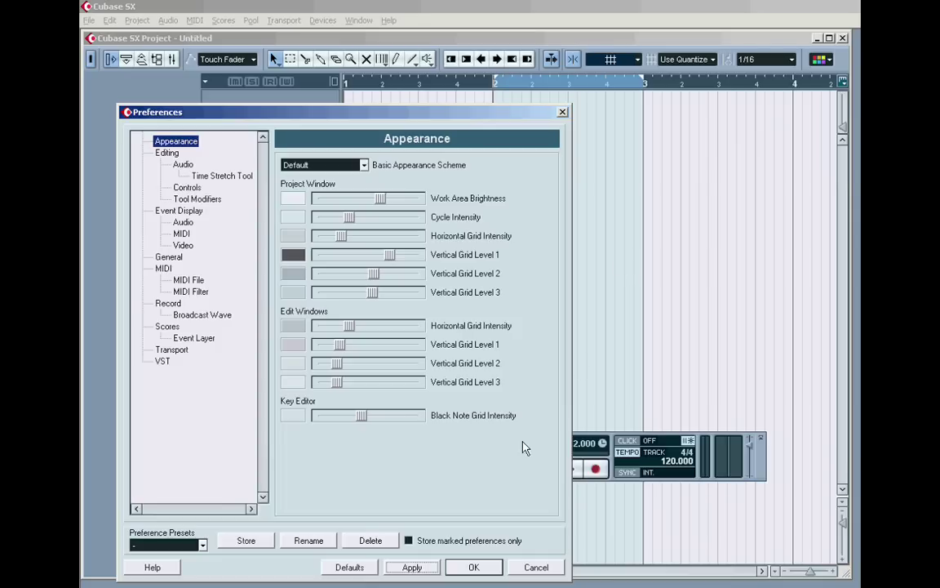
- Close Preferences with OK, nudge the Transport panel up, and keep Snap Type on Grid
click(476, 571)
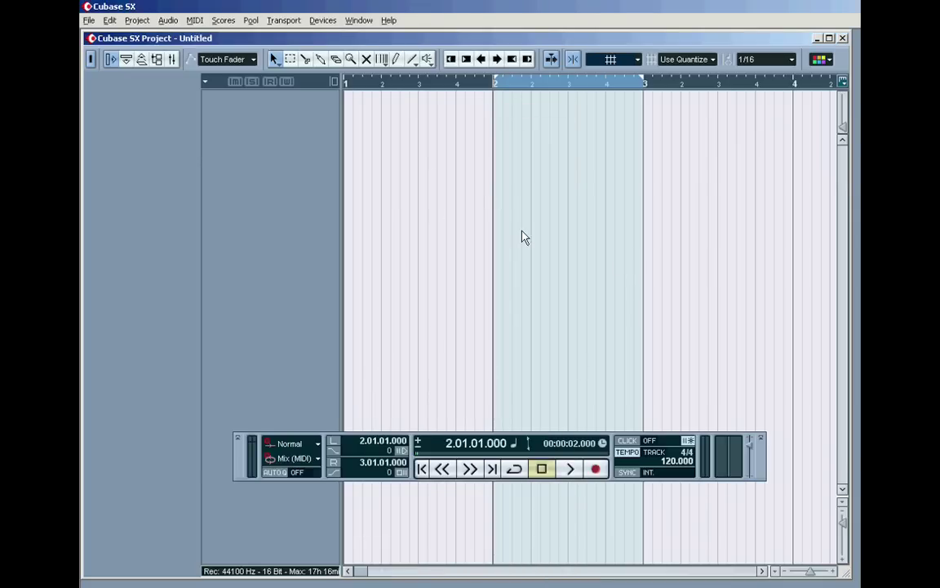
drag(413, 441, 419, 432)
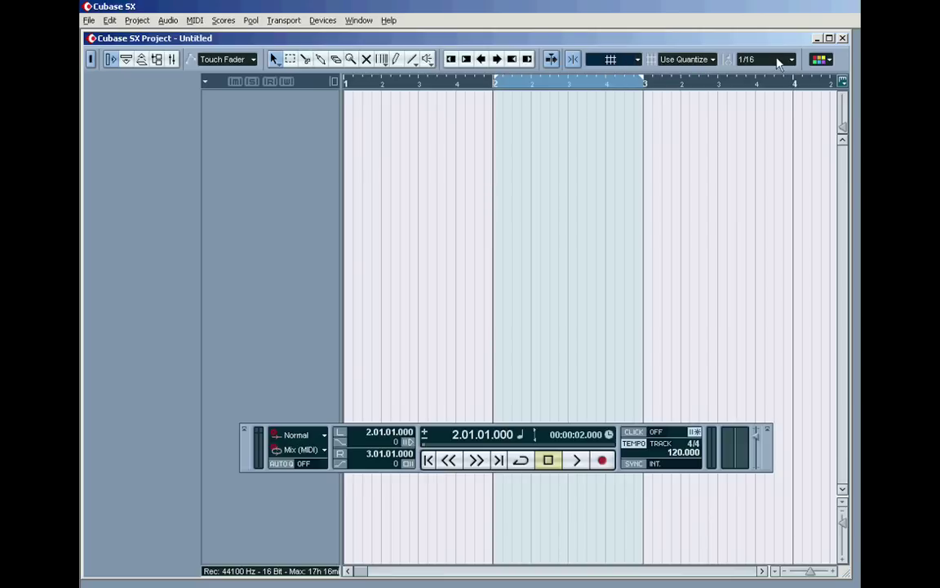
click(638, 60)
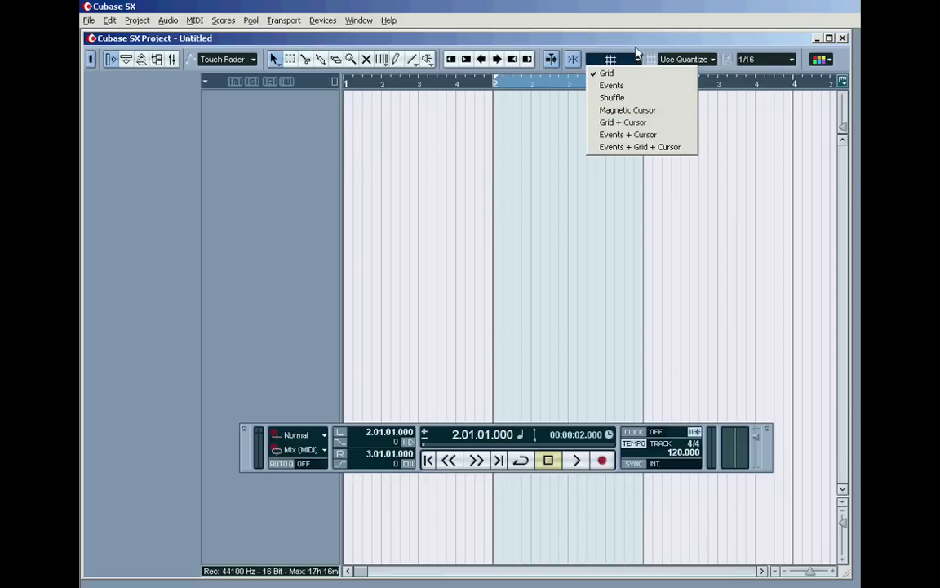
click(641, 45)
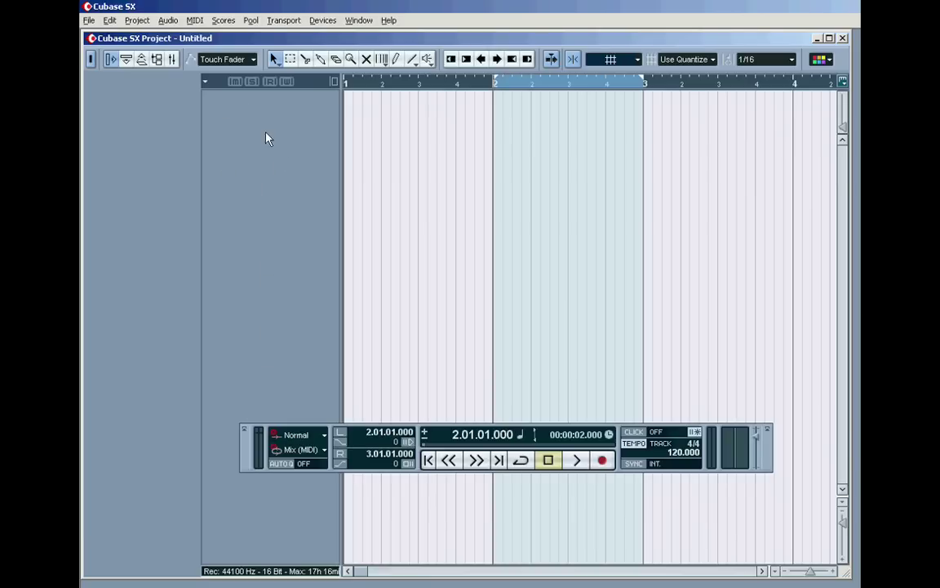
- Add a MIDI track from the track list's right-click menu, creating MIDI 01
right_click(250, 117)
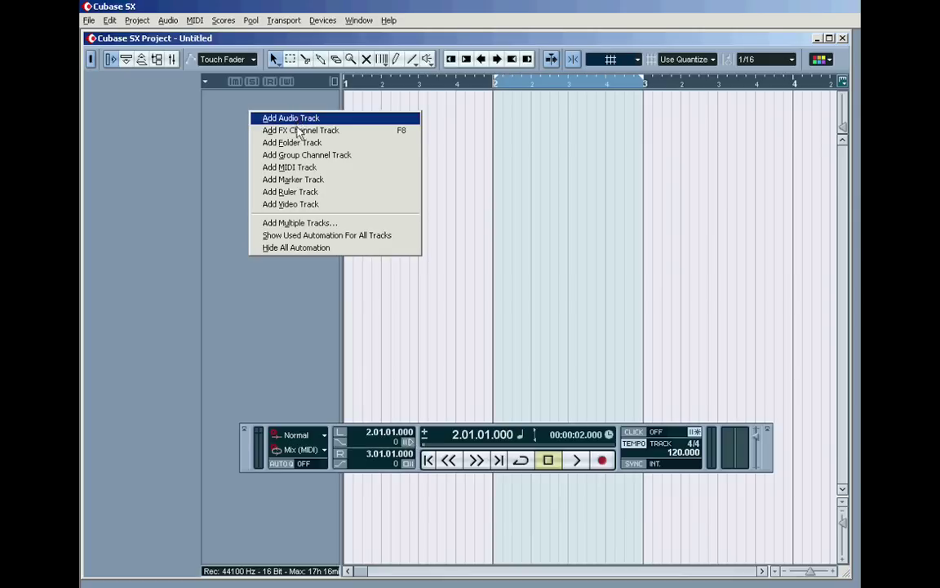
click(242, 115)
right_click(242, 114)
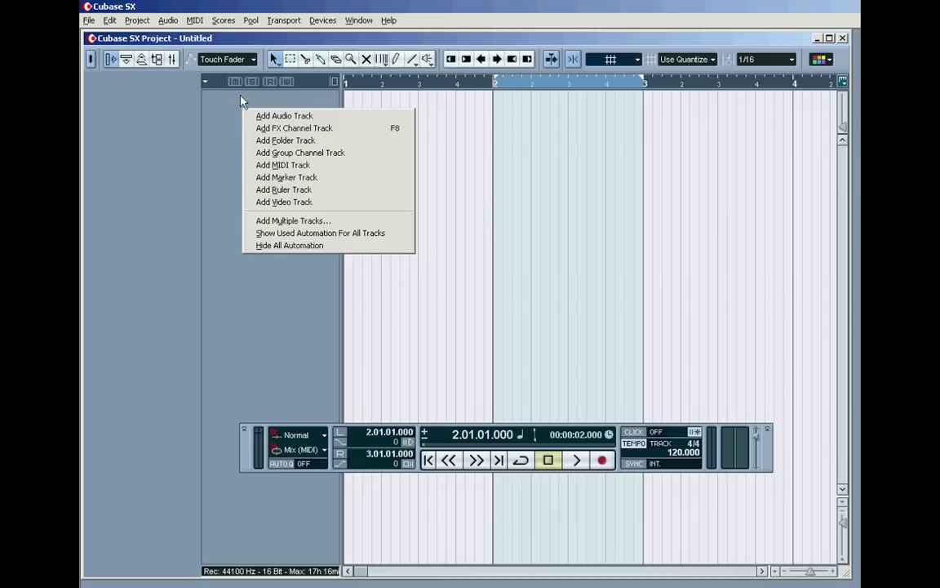
click(207, 84)
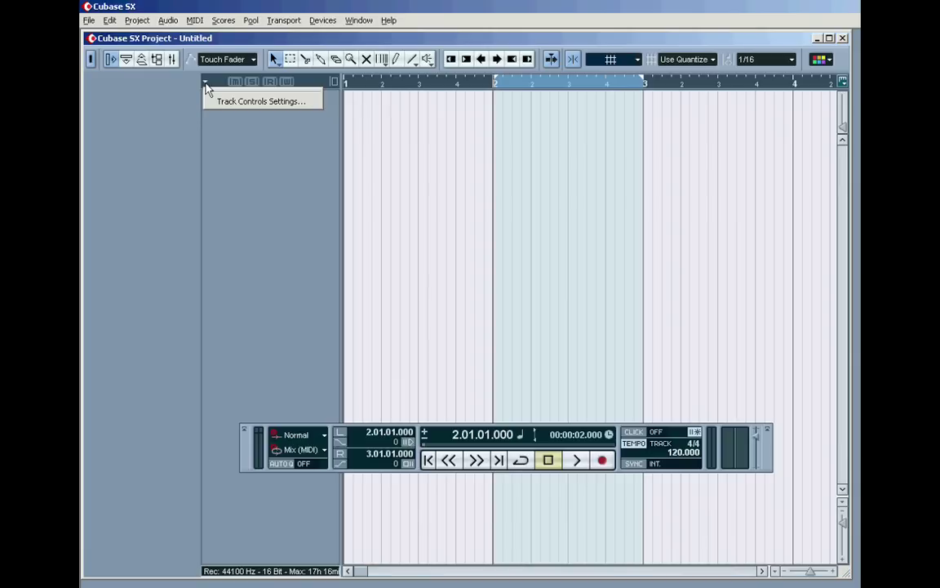
click(250, 128)
right_click(253, 133)
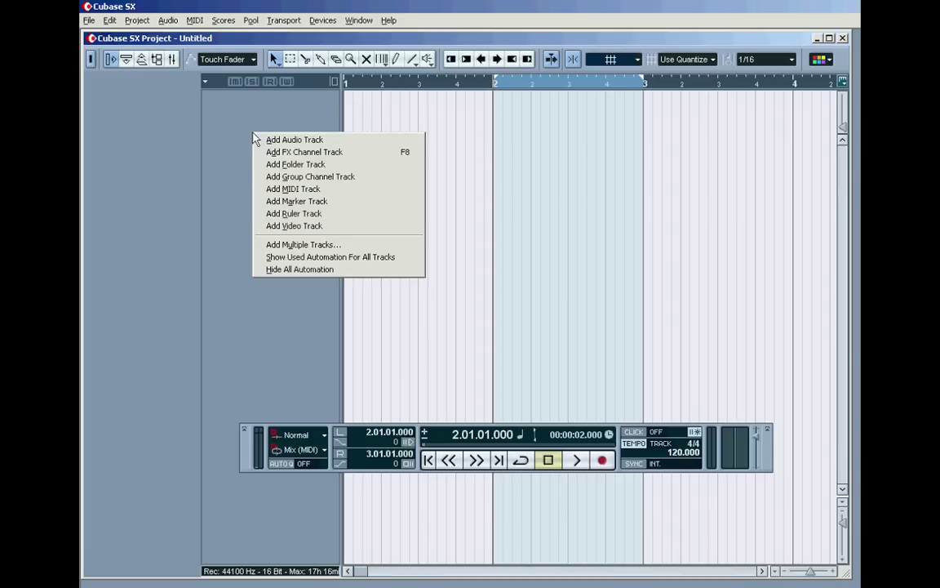
click(308, 190)
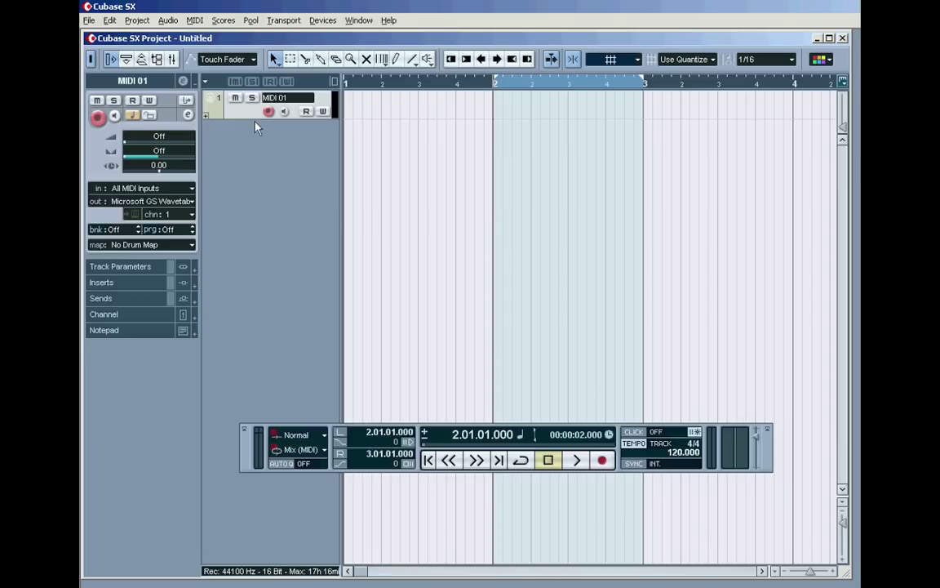
- Widen the track list and drag MIDI 01's bottom edge down to reveal channel, output, bank and program
drag(253, 119, 261, 206)
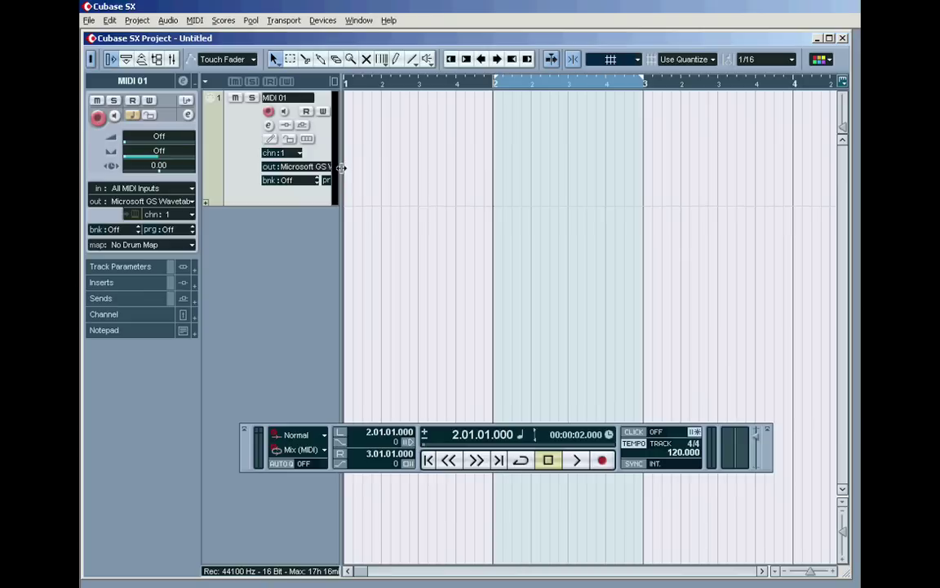
drag(340, 168, 437, 167)
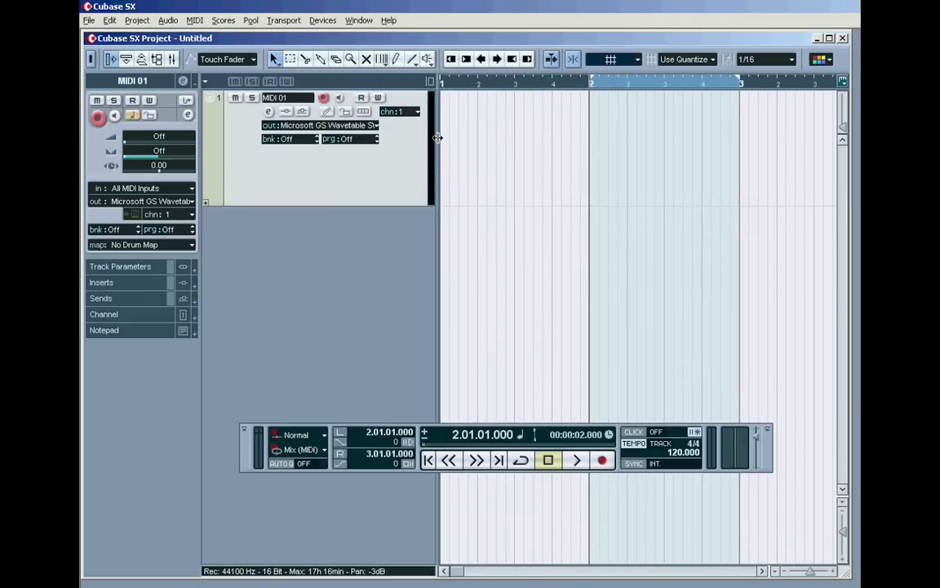
drag(438, 137, 404, 147)
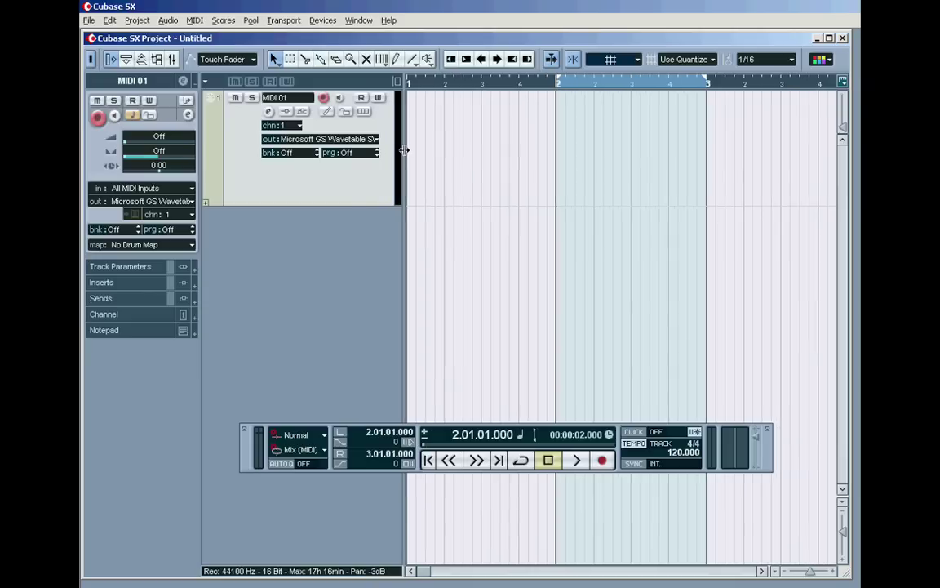
mouse_move(310, 203)
mouse_down()
mouse_move(310, 174)
mouse_move(310, 200)
mouse_move(311, 183)
mouse_up()
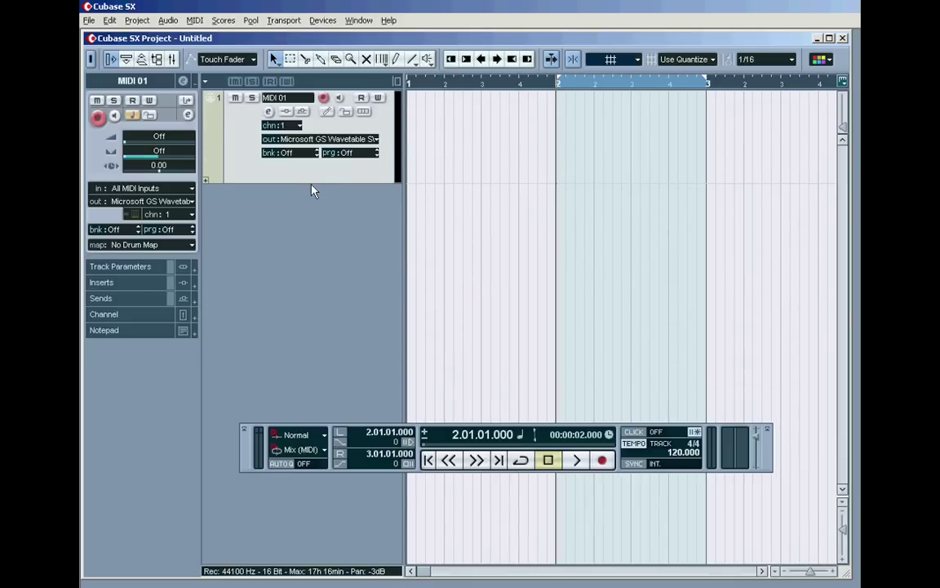
drag(311, 184, 311, 120)
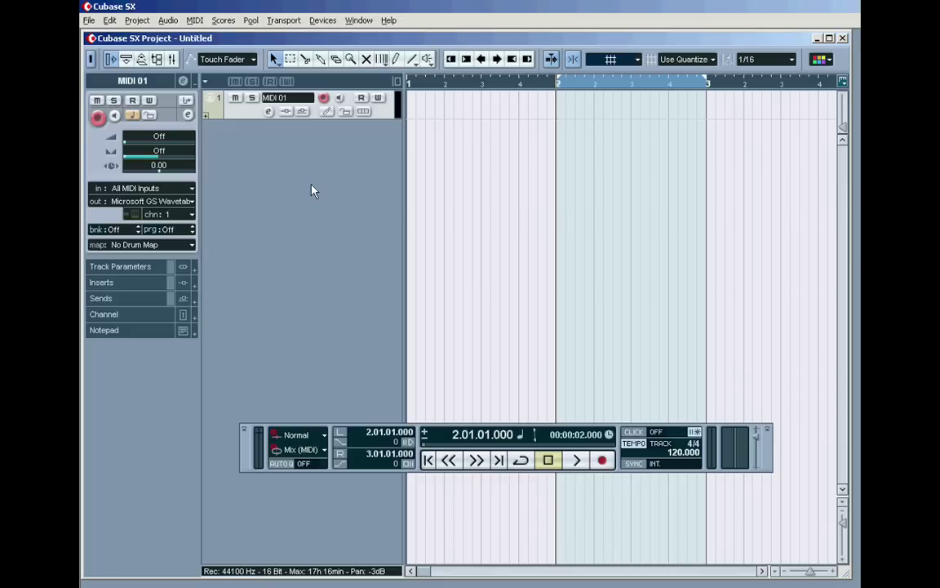
drag(310, 119, 311, 228)
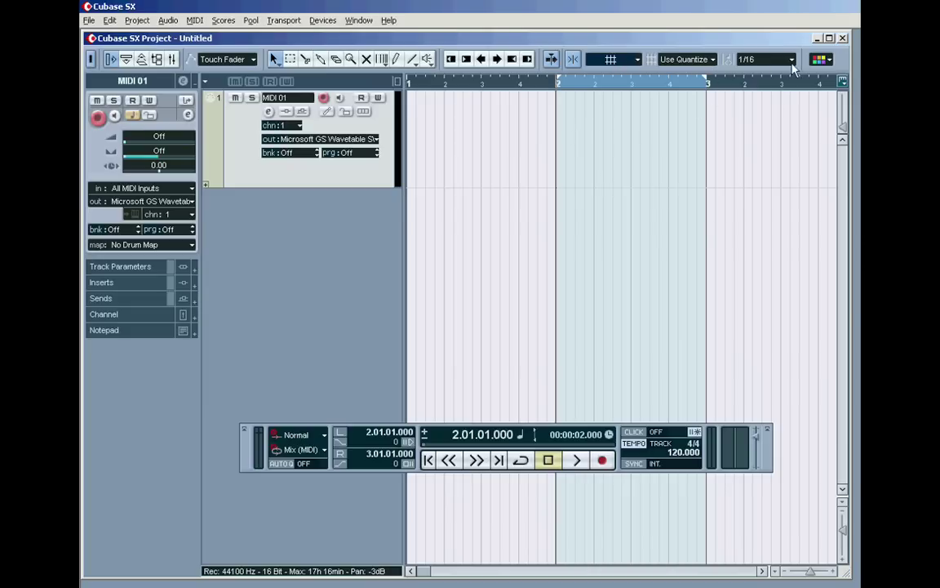
- Toggle snapping and switch between the Object Selection and Draw tools on the toolbar
click(574, 60)
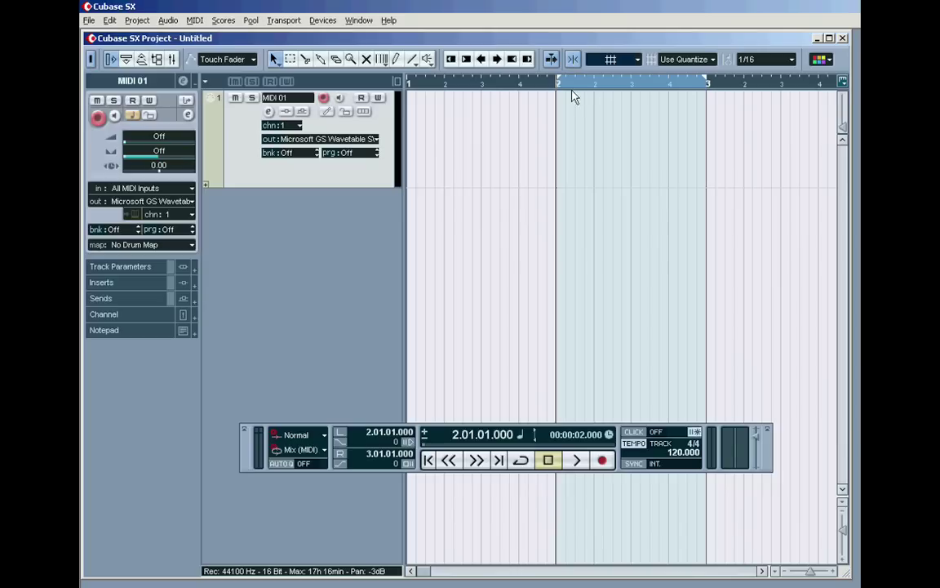
click(397, 61)
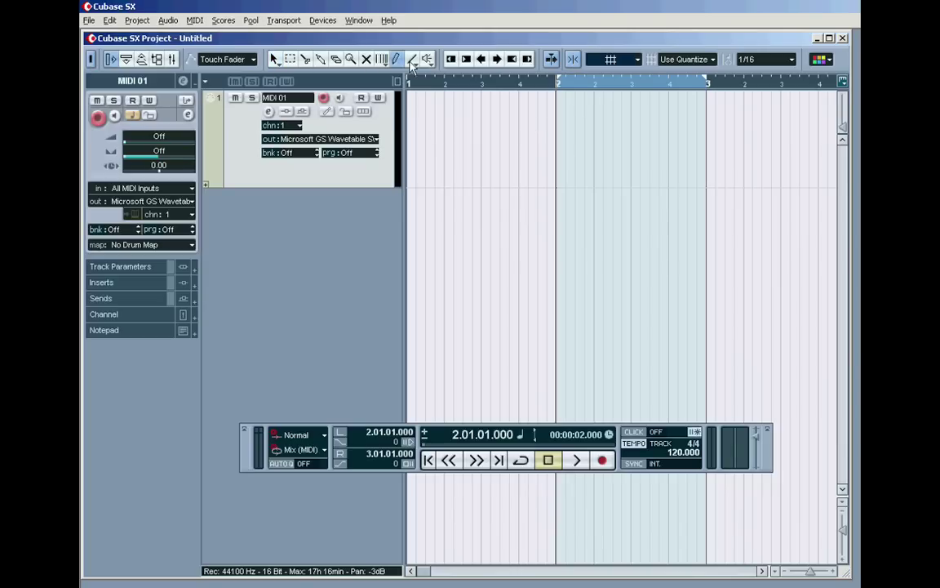
click(274, 59)
click(397, 62)
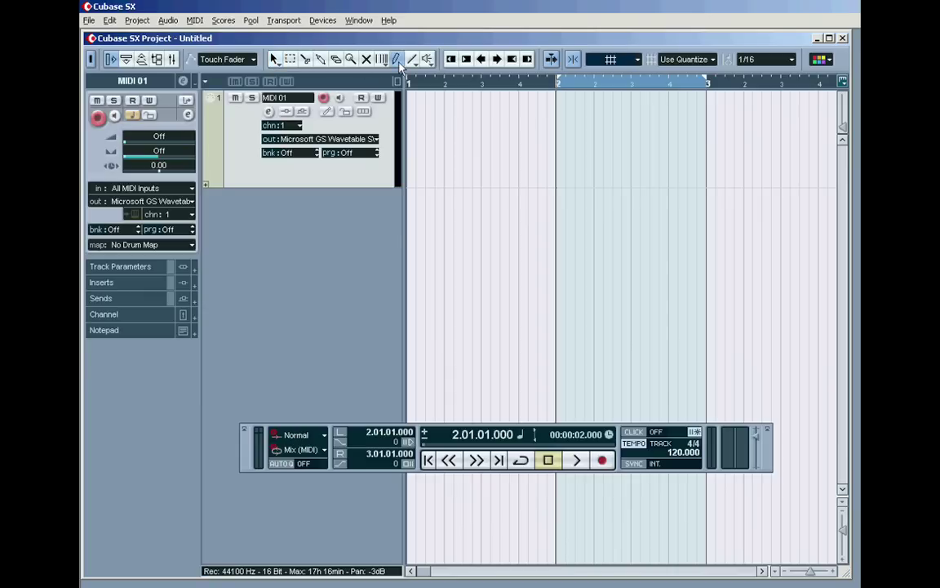
- Pick Draw from the right-click tool menu and draw a MIDI part starting at bar 2
right_click(516, 184)
right_click(735, 243)
right_click(738, 253)
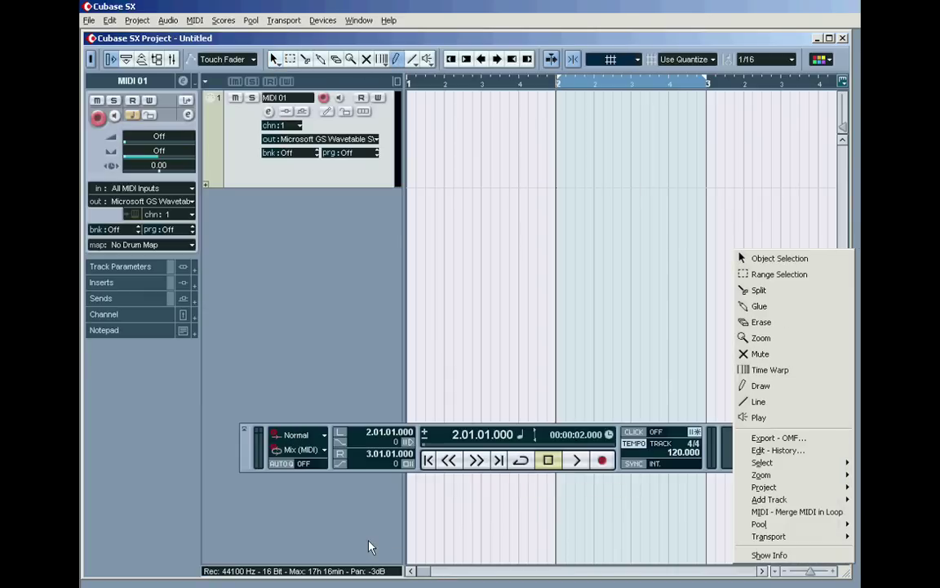
right_click(331, 485)
right_click(346, 515)
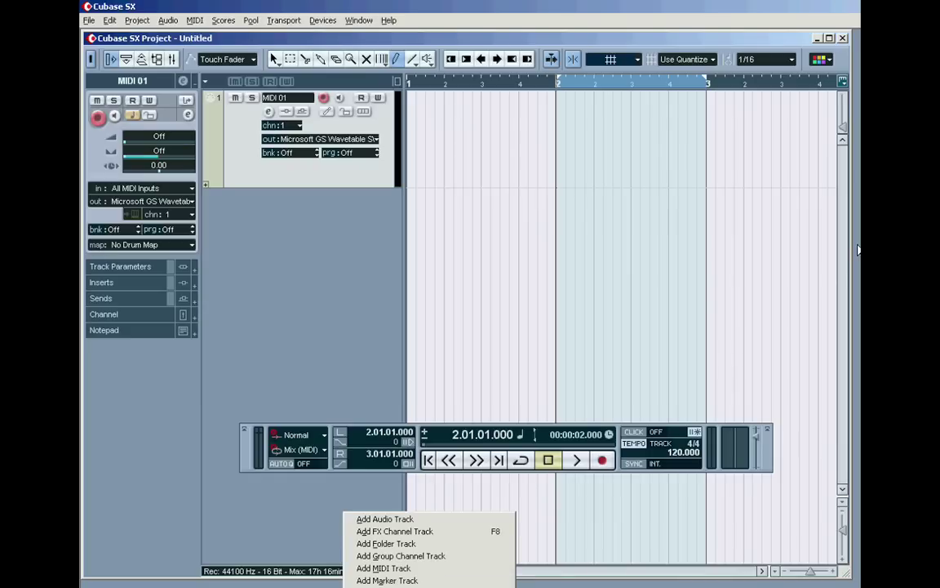
click(766, 231)
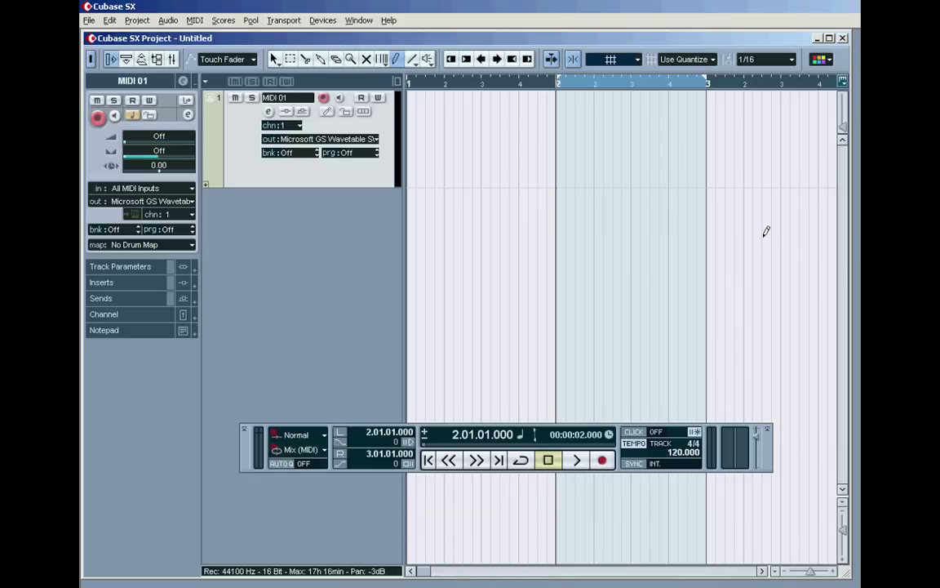
right_click(624, 214)
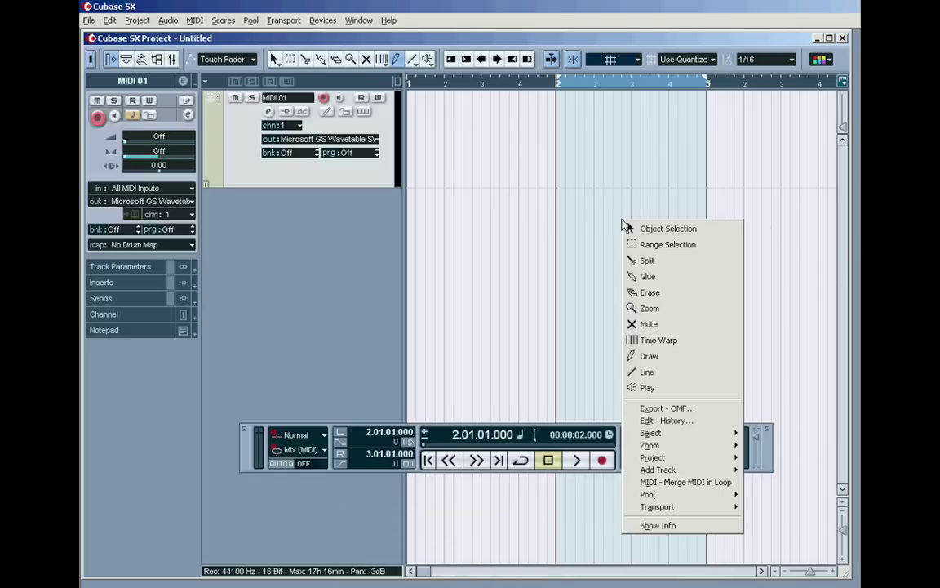
click(646, 356)
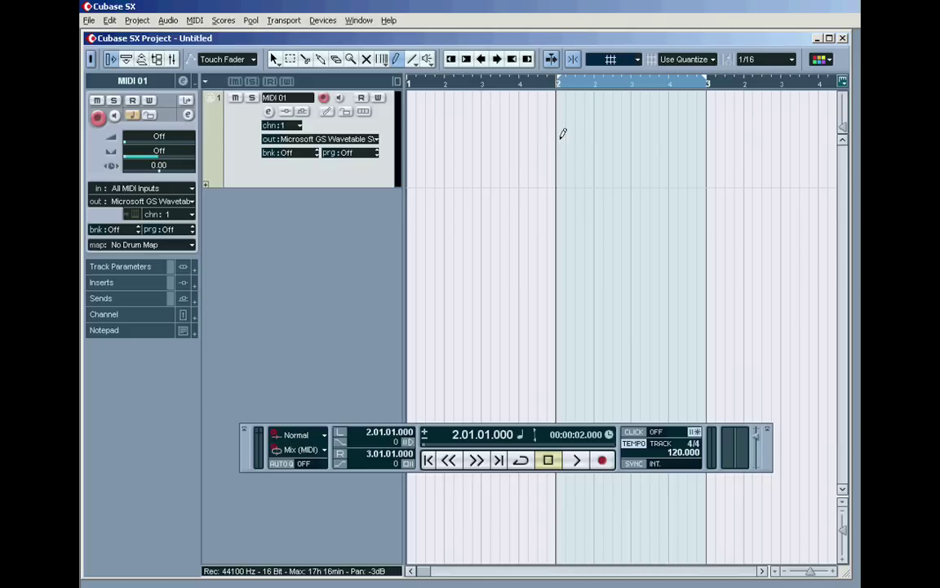
mouse_move(562, 133)
mouse_down()
mouse_move(785, 146)
mouse_move(642, 149)
mouse_move(722, 153)
mouse_move(694, 155)
mouse_up()
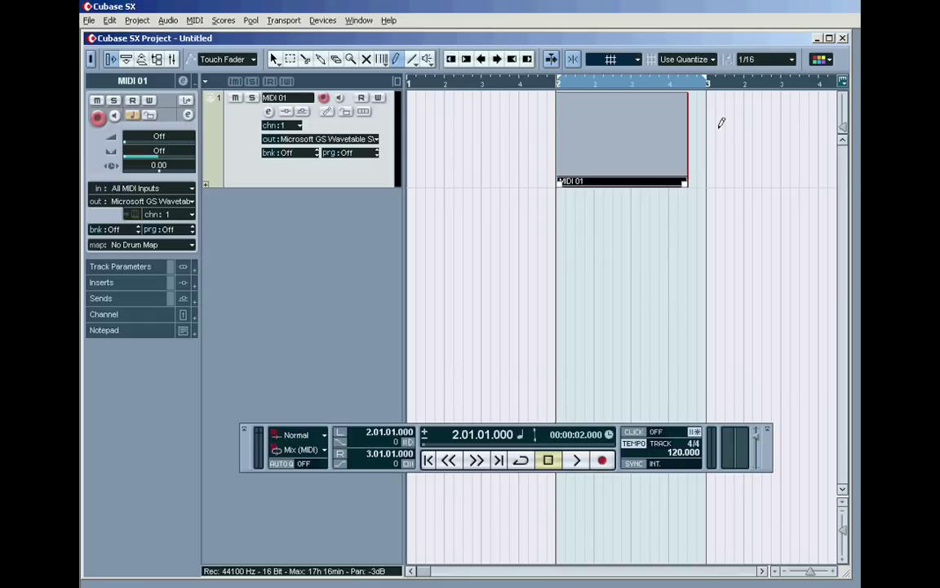
- With Object Selection, stretch the MIDI 01 part to end at bar 3, keeping its start at bar 2
right_click(476, 139)
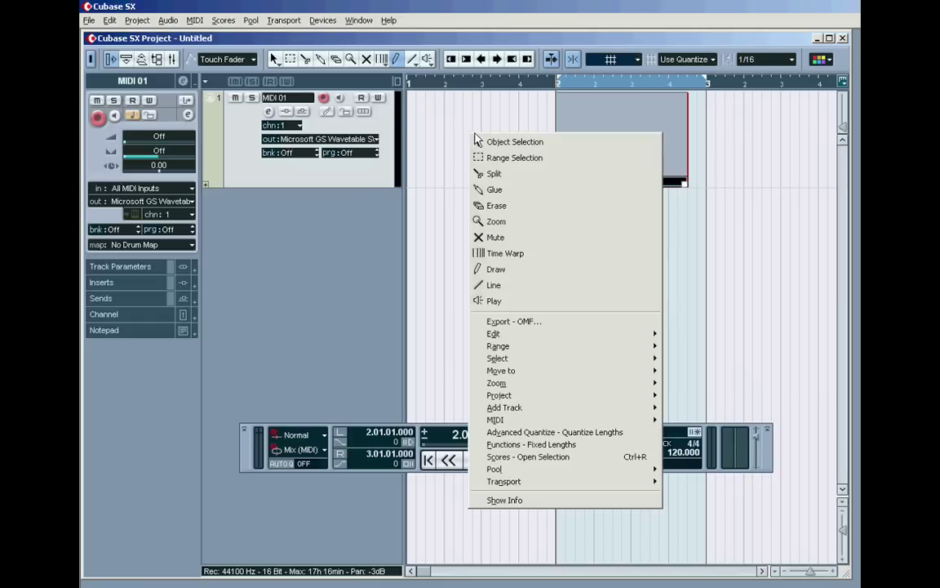
click(479, 142)
drag(687, 183, 706, 184)
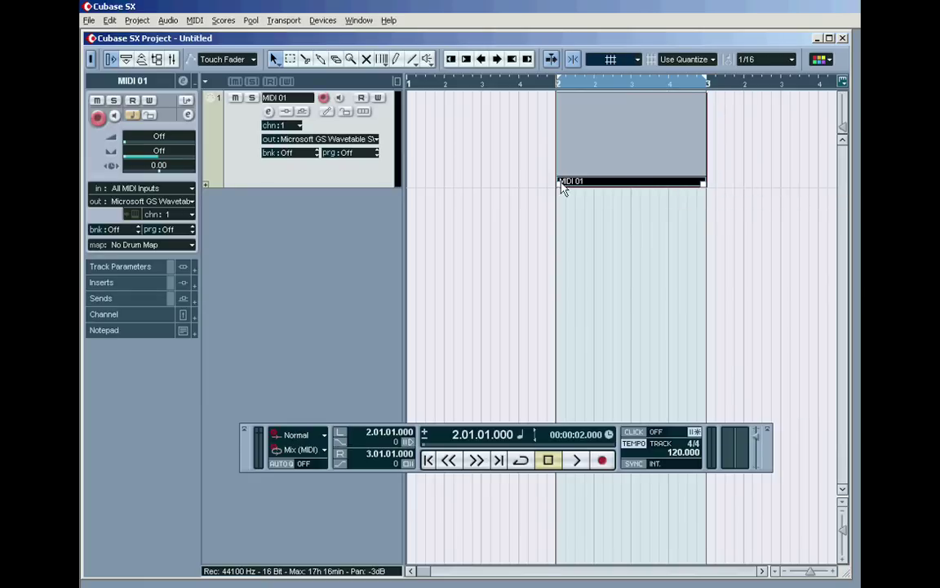
mouse_move(556, 181)
mouse_down()
mouse_move(449, 181)
mouse_move(558, 183)
mouse_up()
drag(671, 135, 635, 141)
- Turn Snap on with the snap mode kept at Grid
click(576, 62)
click(636, 65)
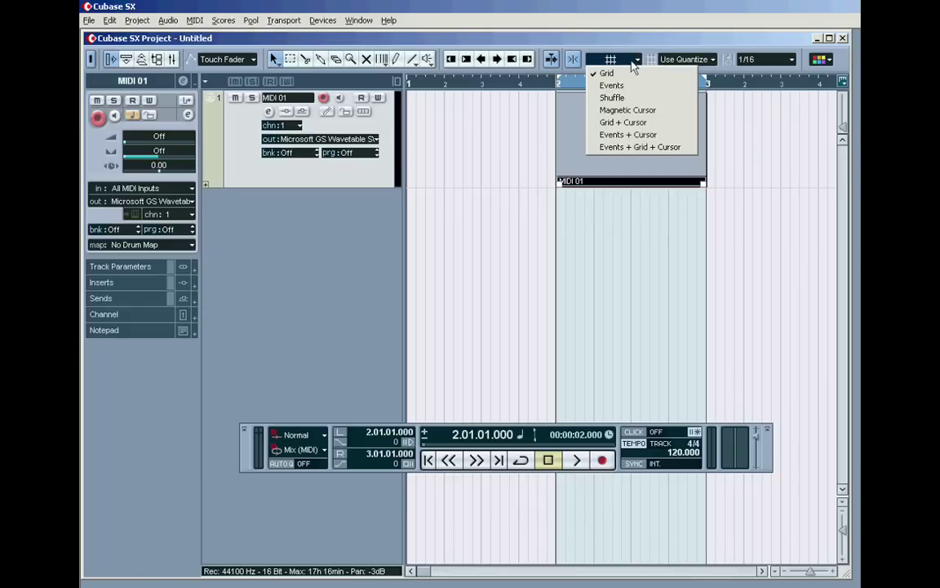
click(635, 59)
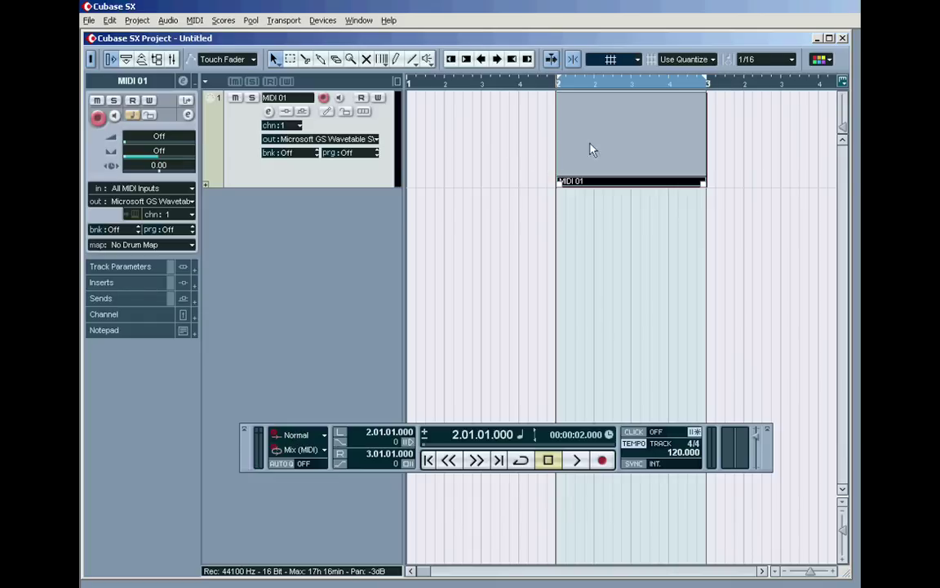
- Set quantize to 1/4 and test moving and resizing the part in quarter-note steps
click(790, 61)
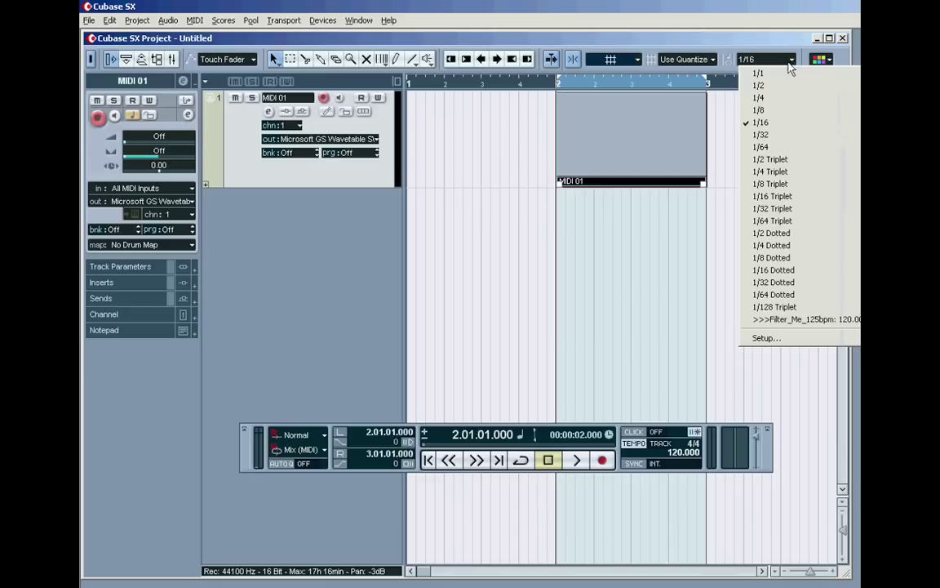
click(763, 98)
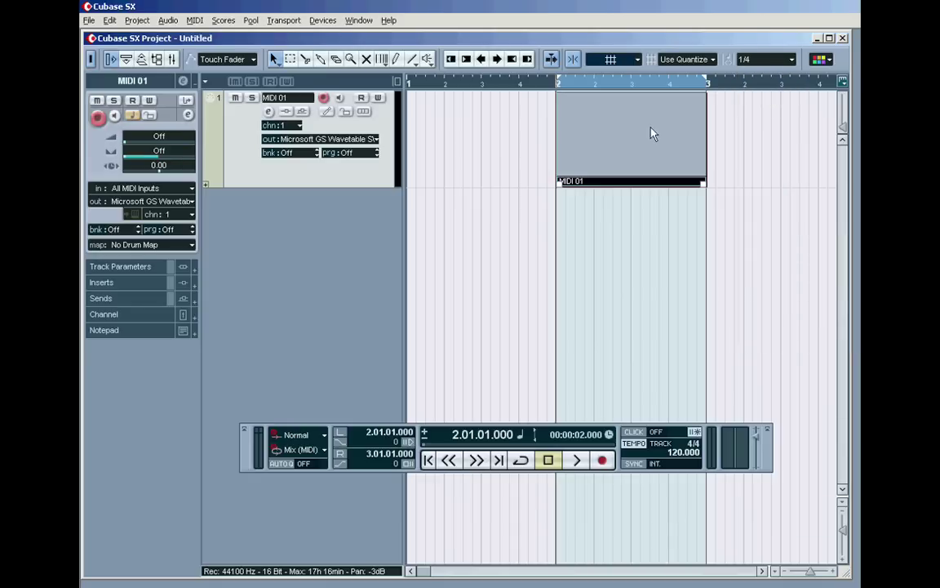
mouse_move(618, 157)
mouse_down()
mouse_move(503, 157)
mouse_move(676, 165)
mouse_move(589, 163)
mouse_move(613, 164)
mouse_up()
mouse_move(557, 183)
mouse_down()
mouse_move(451, 183)
mouse_move(522, 183)
mouse_move(527, 191)
mouse_move(451, 190)
mouse_move(455, 180)
mouse_move(576, 199)
mouse_move(524, 199)
mouse_move(557, 199)
mouse_up()
mouse_move(701, 181)
mouse_down()
mouse_move(781, 183)
mouse_move(668, 185)
mouse_move(707, 184)
mouse_up()
- Set quantize to 1/2 and test the part's end in half-note steps, returning it to bar 3
click(790, 60)
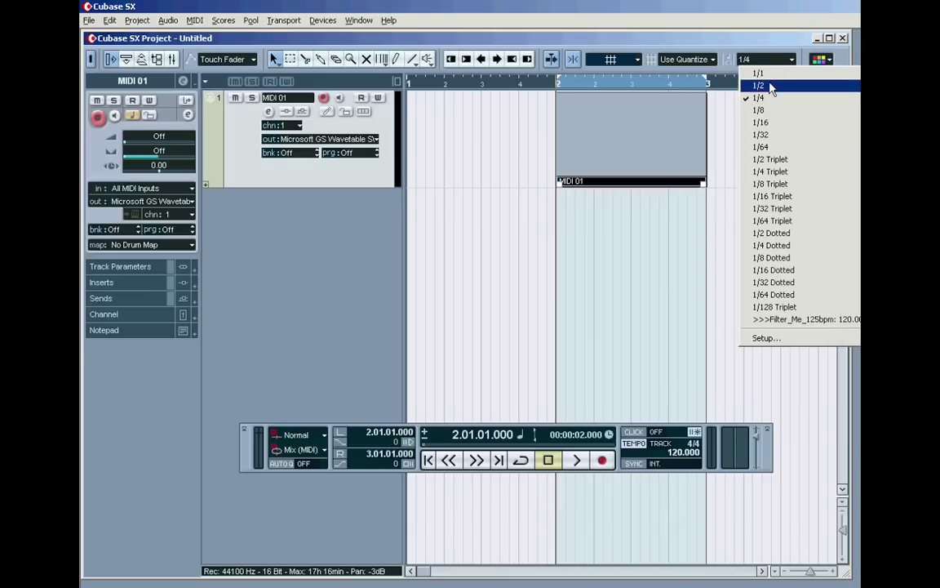
click(770, 86)
mouse_move(707, 183)
mouse_down()
mouse_move(722, 186)
mouse_move(636, 186)
mouse_move(781, 191)
mouse_move(707, 189)
mouse_up()
mouse_move(650, 144)
mouse_down()
mouse_move(543, 147)
mouse_move(783, 151)
mouse_move(636, 146)
mouse_up()
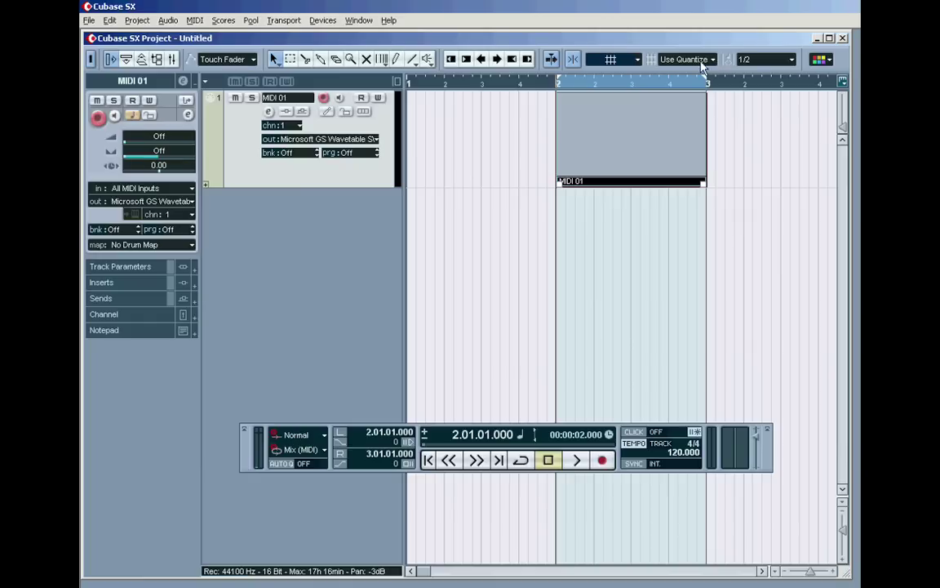
- Set the grid type to Bar and nudge MIDI 01 one bar later and back to bar 2
click(628, 59)
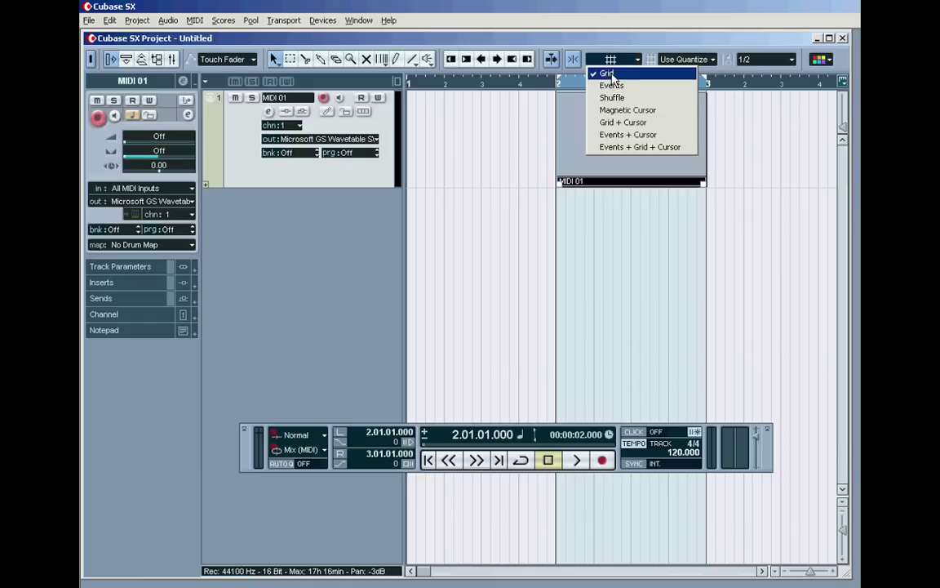
click(711, 60)
click(711, 60)
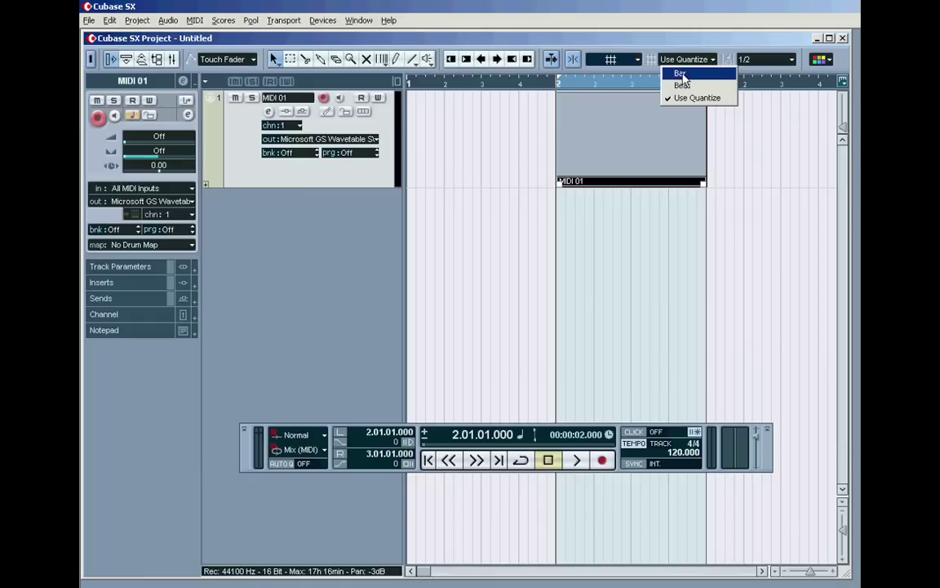
click(681, 74)
drag(635, 132, 683, 148)
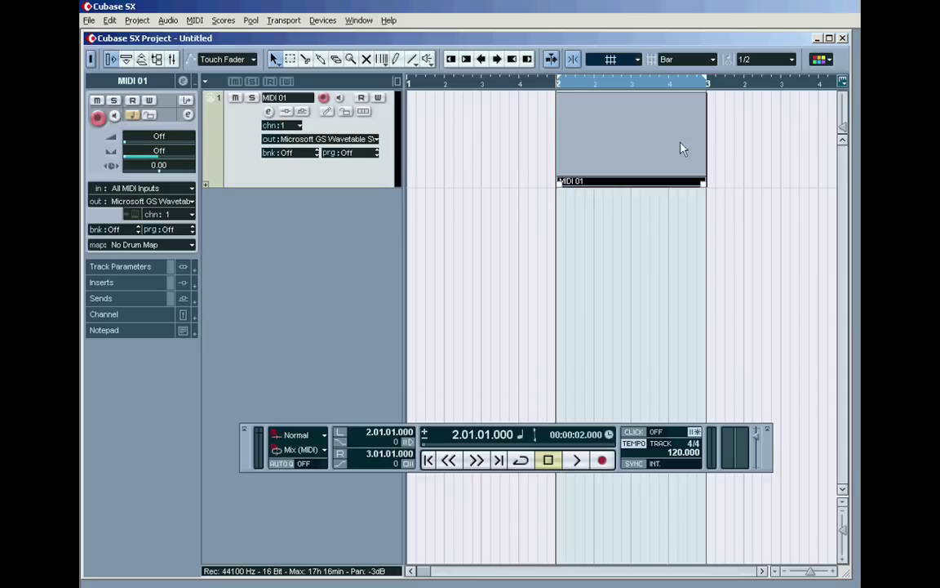
key(ctrl+Right)
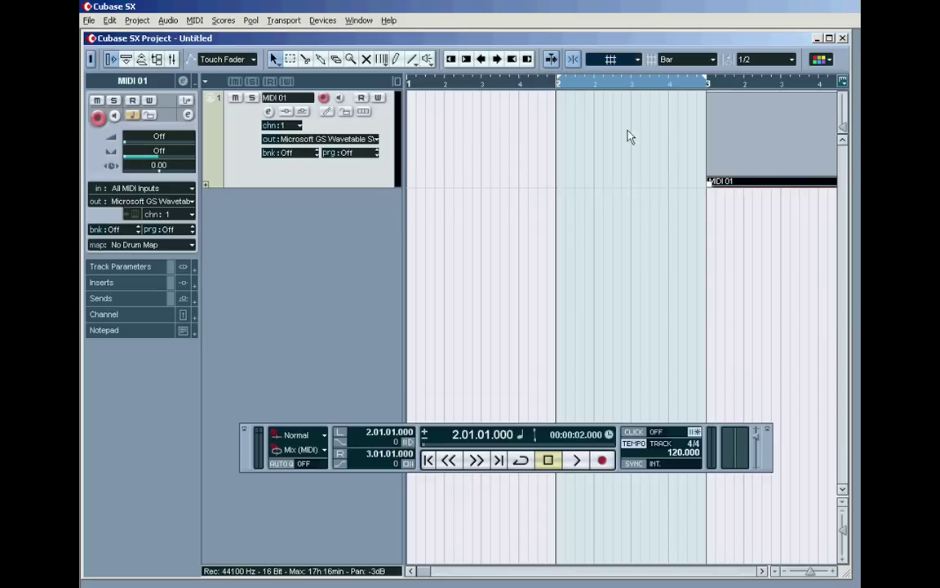
key(ctrl+Left)
- Set Quantize to 1/16, then move and resize the part in whole-bar steps
click(790, 59)
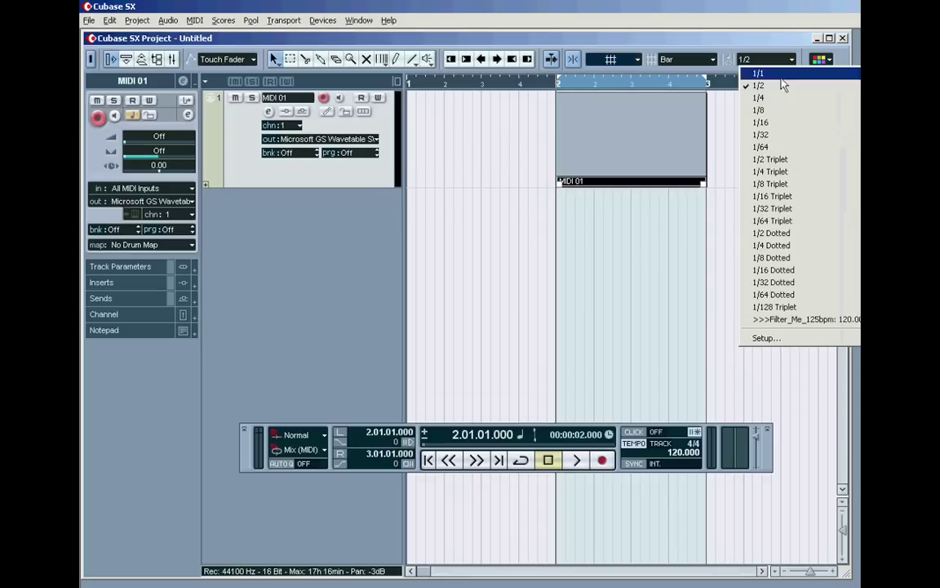
click(771, 129)
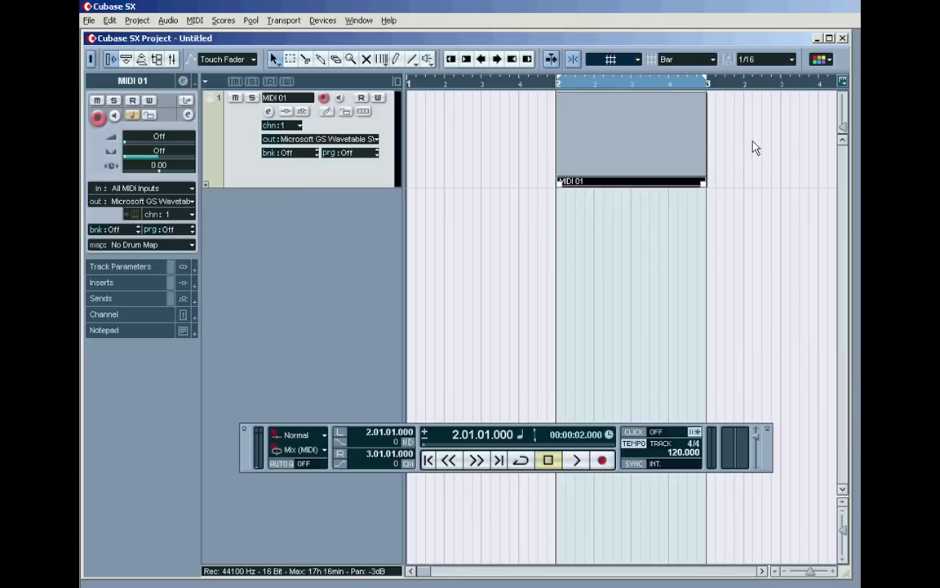
drag(669, 147, 547, 184)
mouse_move(705, 183)
mouse_down()
mouse_move(763, 184)
mouse_move(707, 184)
mouse_up()
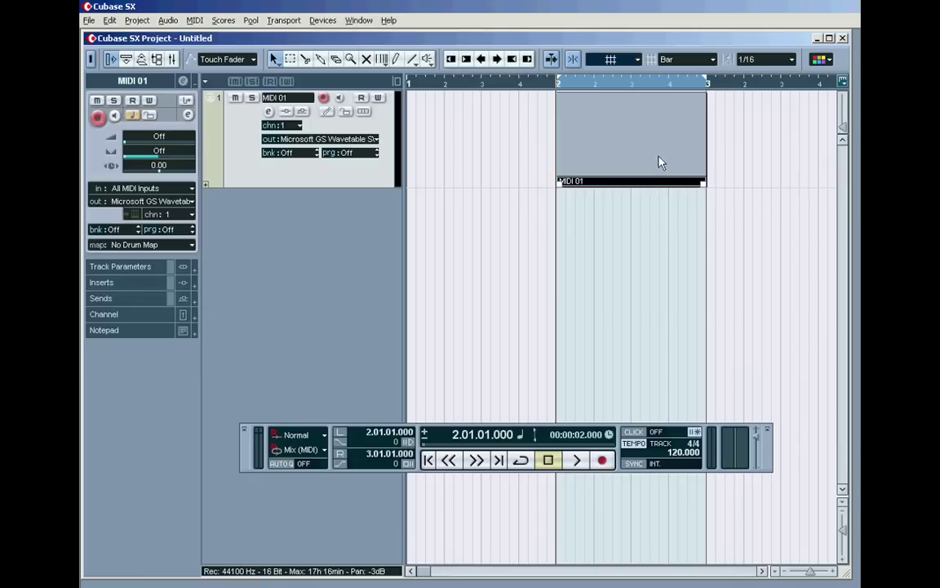
- Zoom out, switch the grid type to Beat, and lengthen and move the part in beat steps
click(785, 571)
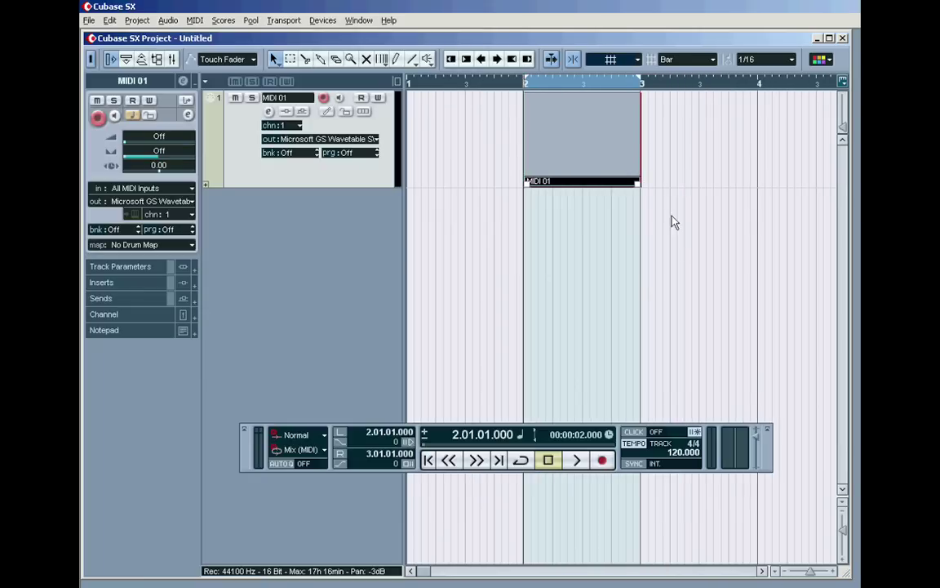
click(714, 63)
click(692, 86)
mouse_move(637, 184)
mouse_down()
mouse_move(756, 186)
mouse_move(625, 189)
mouse_move(714, 195)
mouse_move(732, 193)
mouse_move(632, 189)
mouse_up()
mouse_move(576, 146)
mouse_down()
mouse_move(636, 143)
mouse_move(514, 145)
mouse_move(574, 145)
mouse_up()
- Return the grid type to Bar and move the part by whole bars and back
click(713, 59)
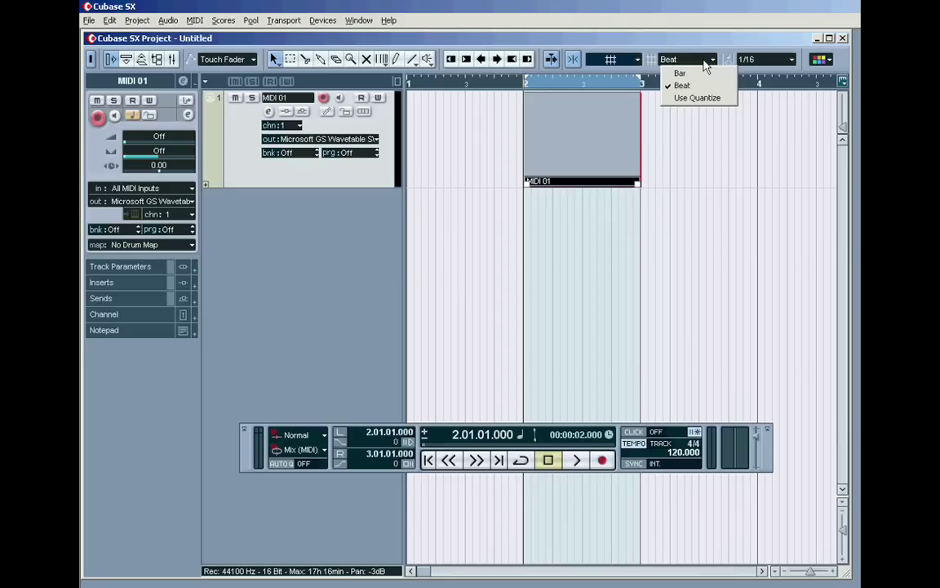
click(691, 73)
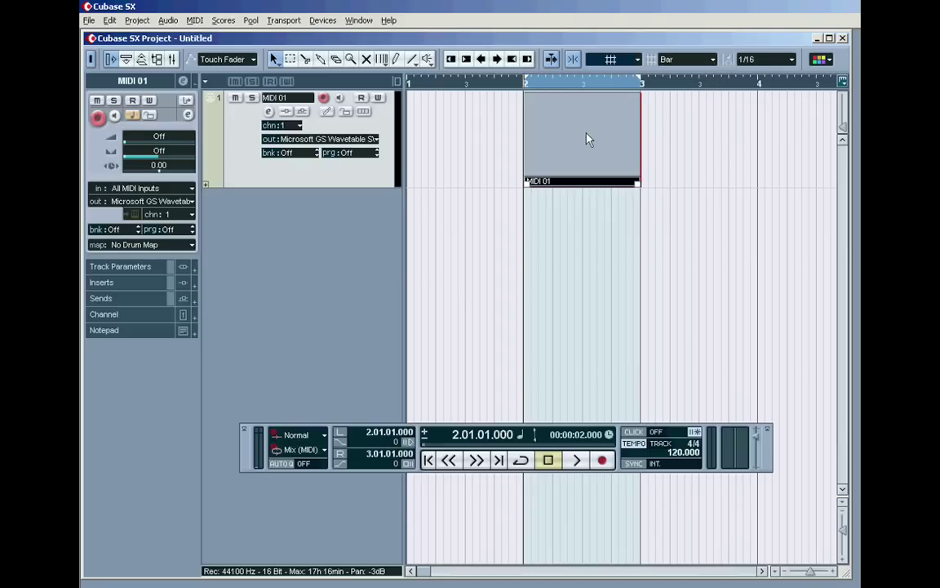
mouse_move(586, 139)
mouse_down()
mouse_move(710, 141)
mouse_move(539, 145)
mouse_move(588, 144)
mouse_up()
- Erase the MIDI 01 part at bar 2 with the Eraser tool
right_click(460, 134)
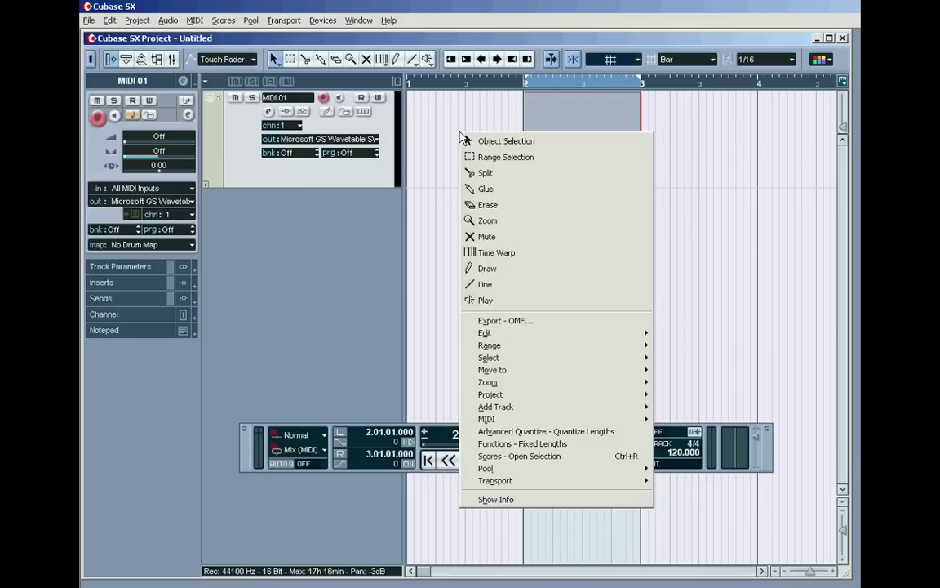
click(487, 205)
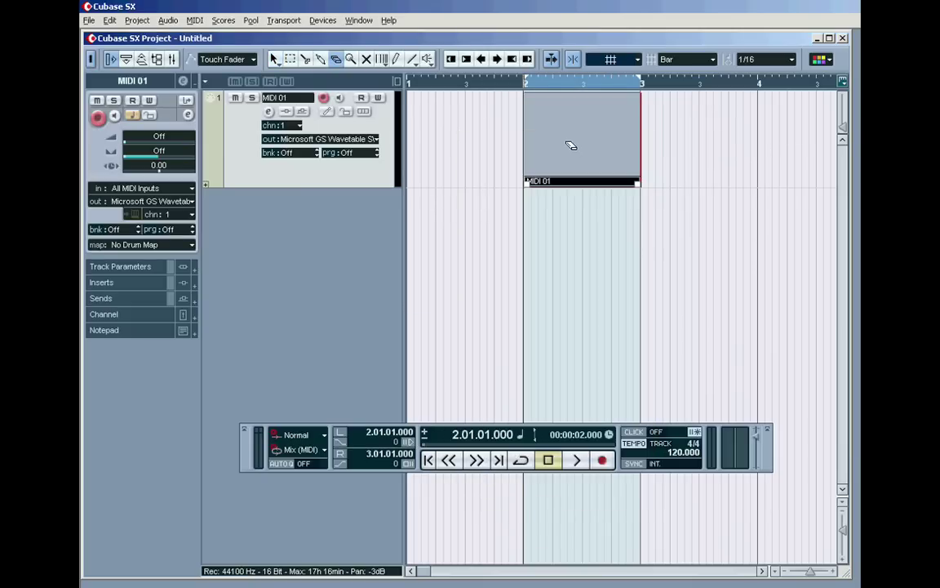
click(571, 145)
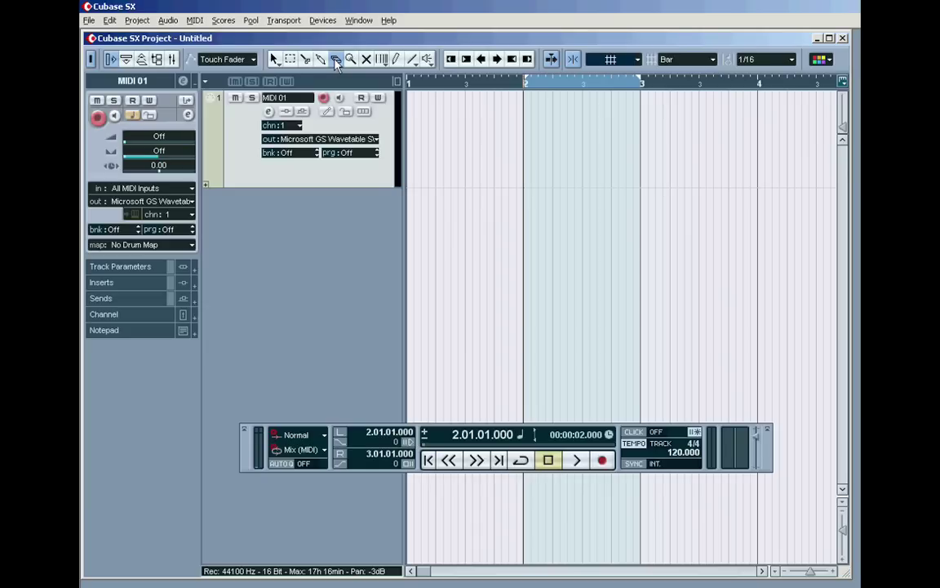
- Draw a one-bar MIDI part at bar 2 with the Pencil, then erase it
right_click(478, 144)
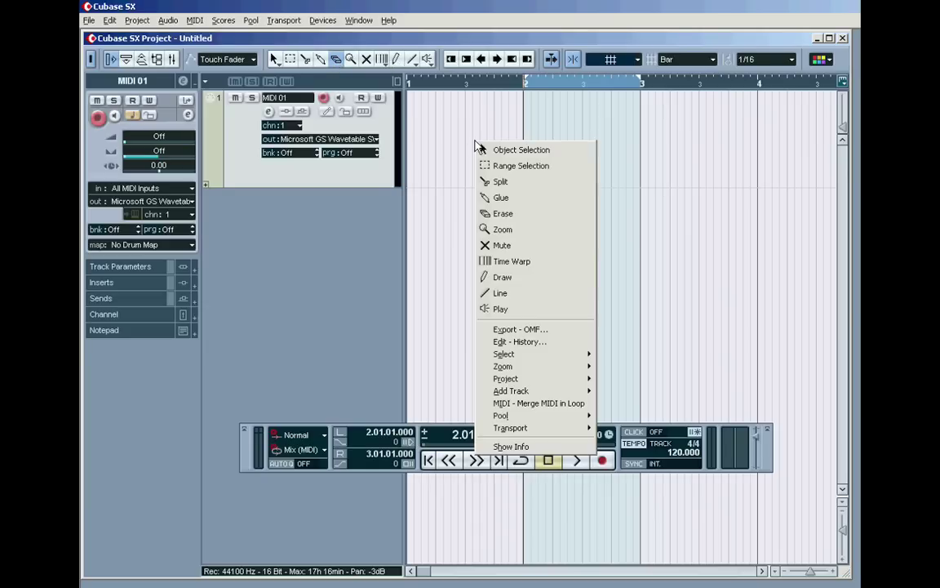
click(493, 279)
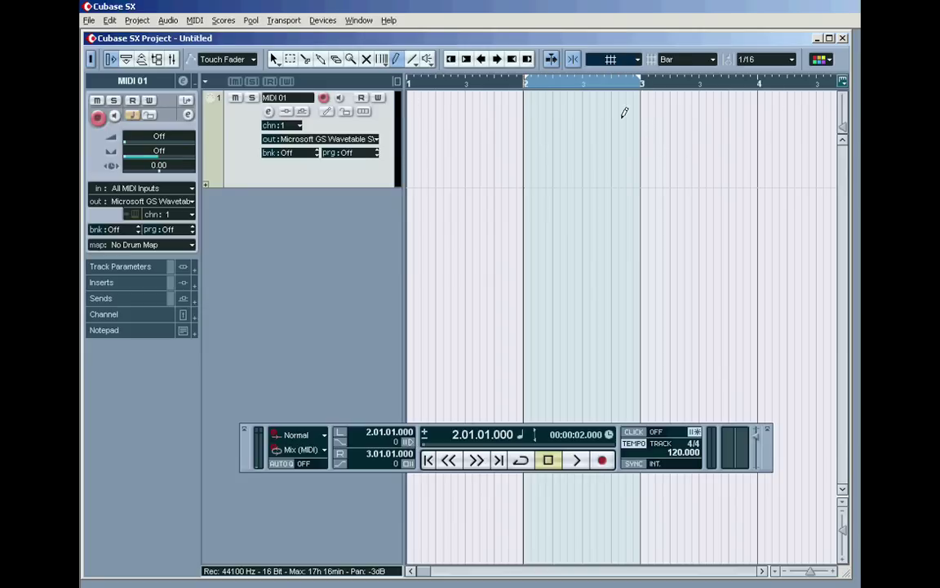
click(537, 116)
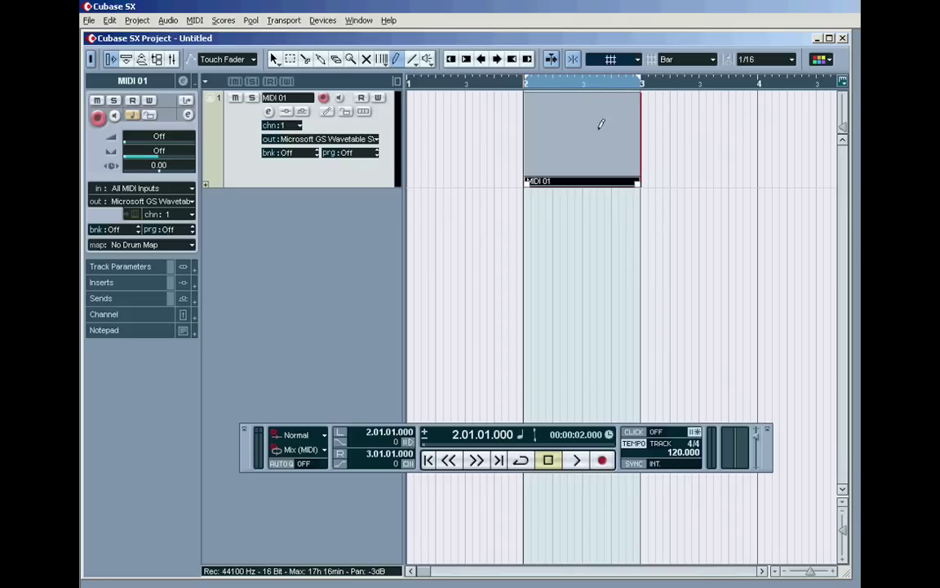
click(335, 59)
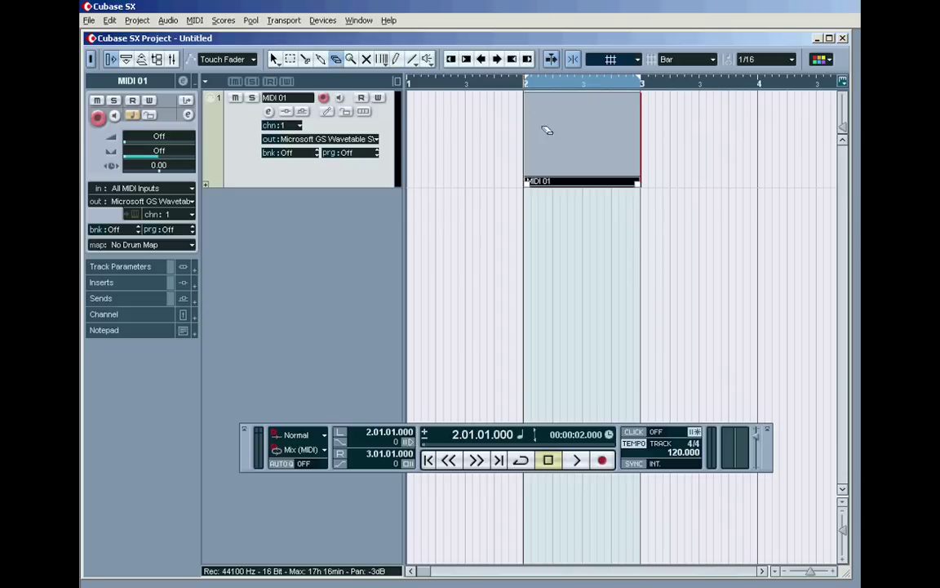
click(637, 136)
- Set snapping to Beat, draw a one-beat part at bar 2, then erase it
click(714, 62)
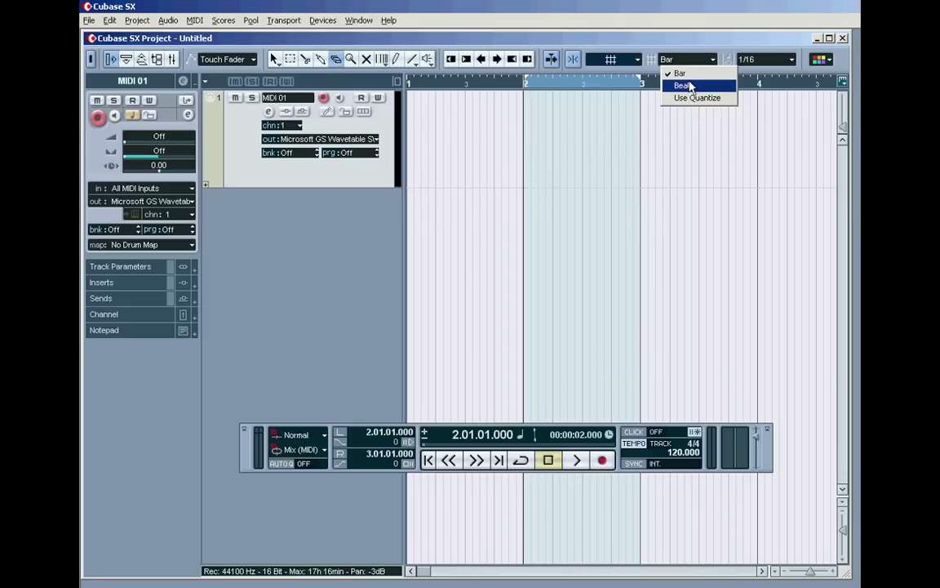
click(679, 84)
right_click(479, 131)
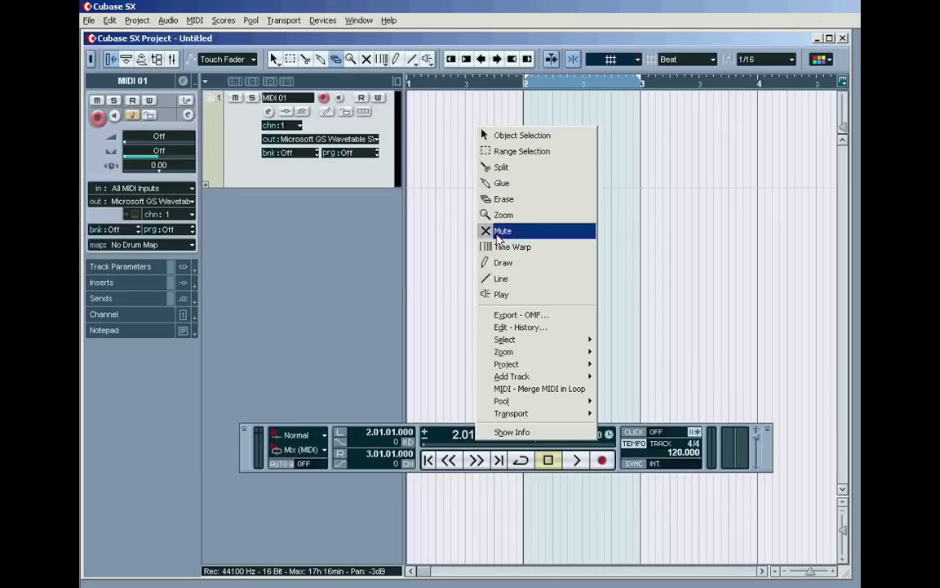
click(503, 262)
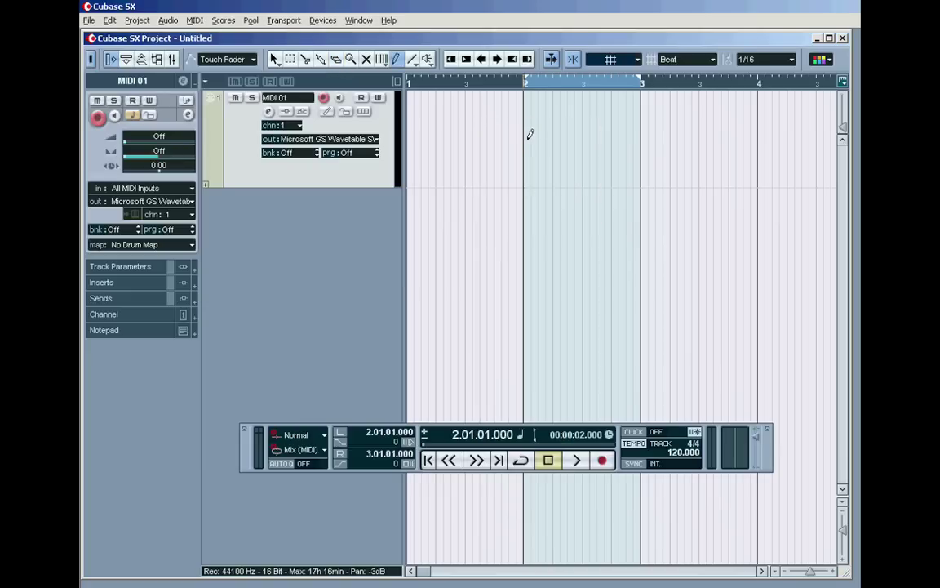
click(530, 134)
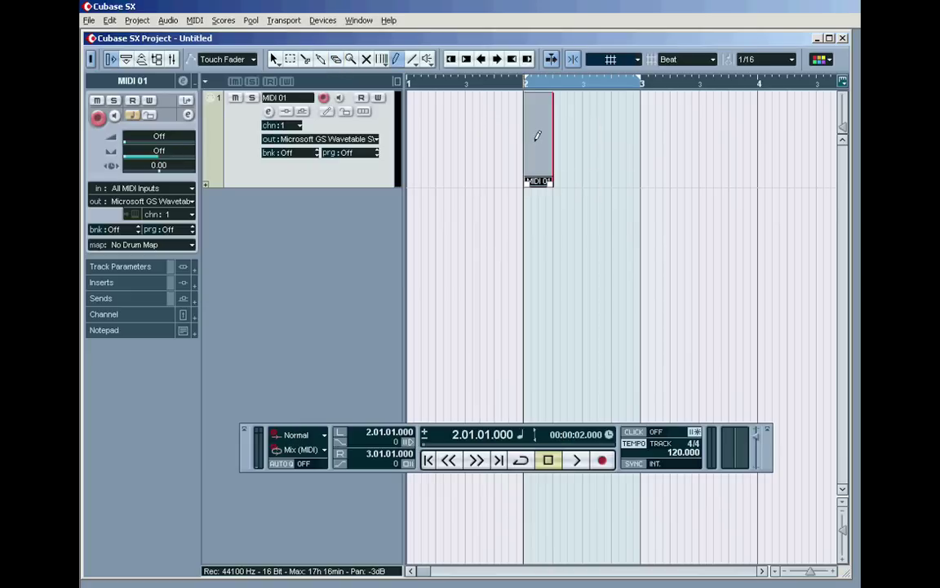
click(336, 59)
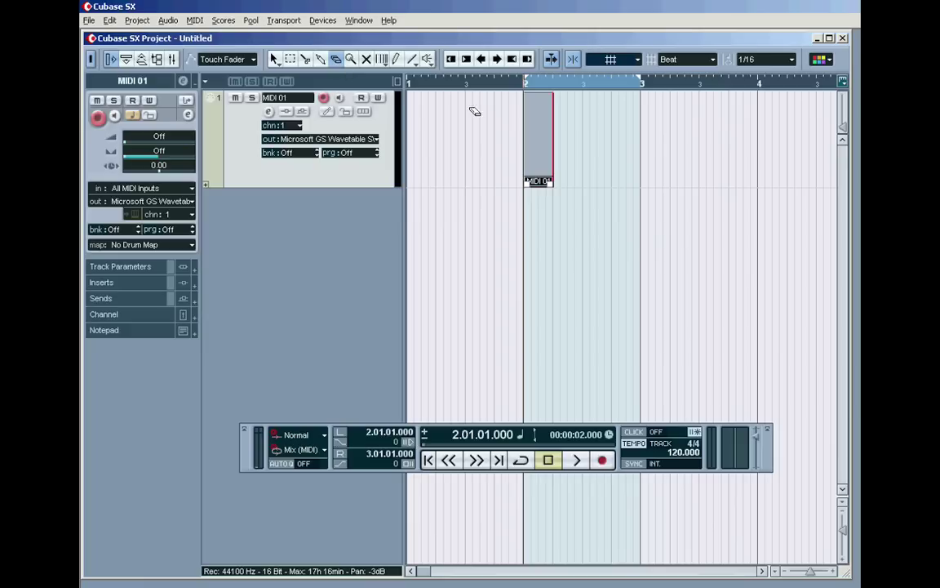
click(532, 128)
- Draw a MIDI part from bar 2 to bar 3, erase it, and return to the Pencil
click(396, 58)
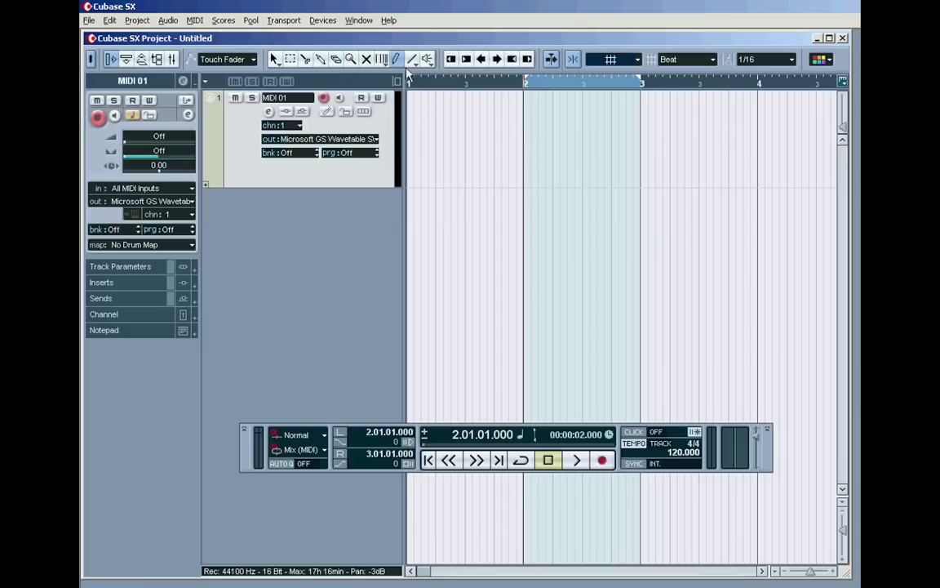
mouse_move(530, 136)
mouse_down()
mouse_move(602, 149)
mouse_move(761, 151)
mouse_move(592, 147)
mouse_move(781, 151)
mouse_move(579, 152)
mouse_move(723, 154)
mouse_move(592, 154)
mouse_move(789, 153)
mouse_move(650, 156)
mouse_up()
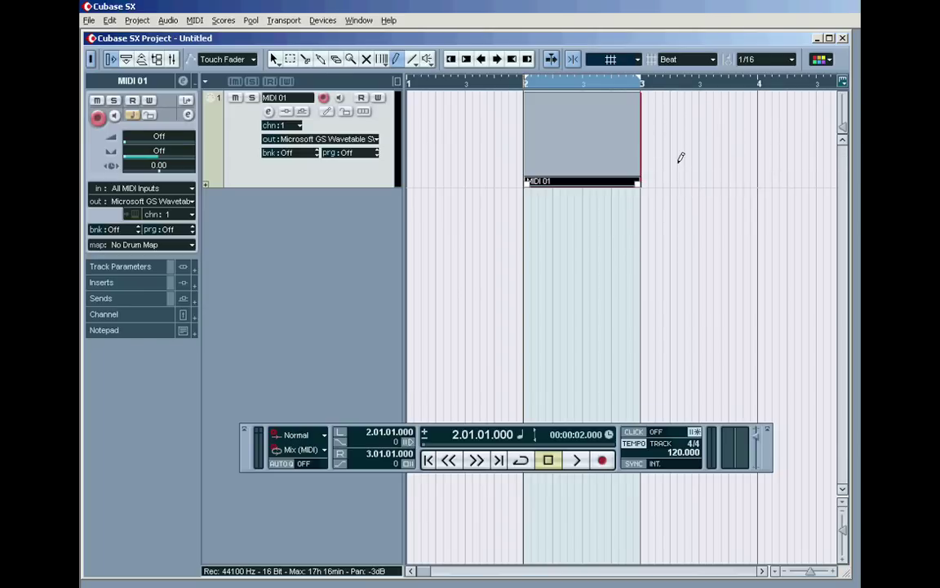
click(335, 59)
click(554, 130)
click(400, 62)
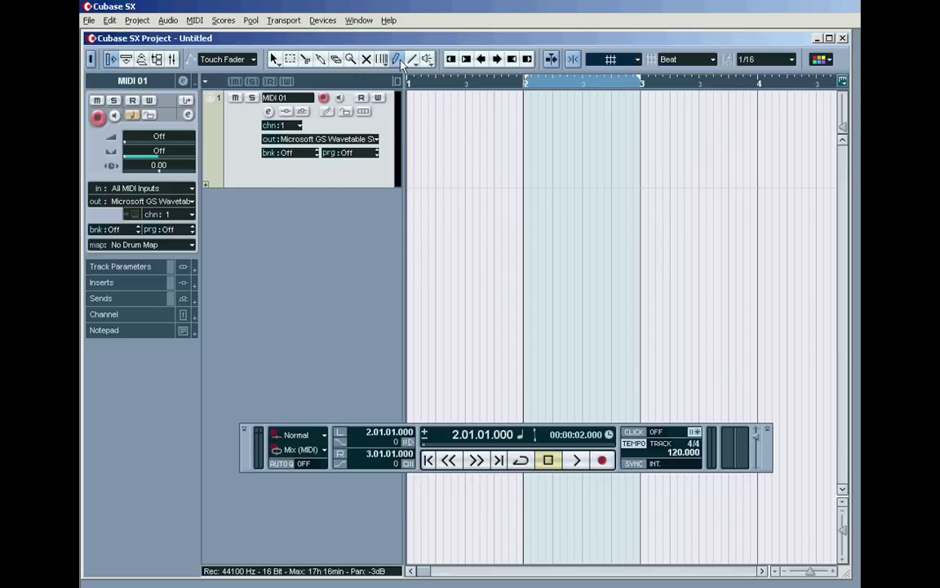
- Set Snap to Use Quantize with a 1/8 quantize value
click(713, 61)
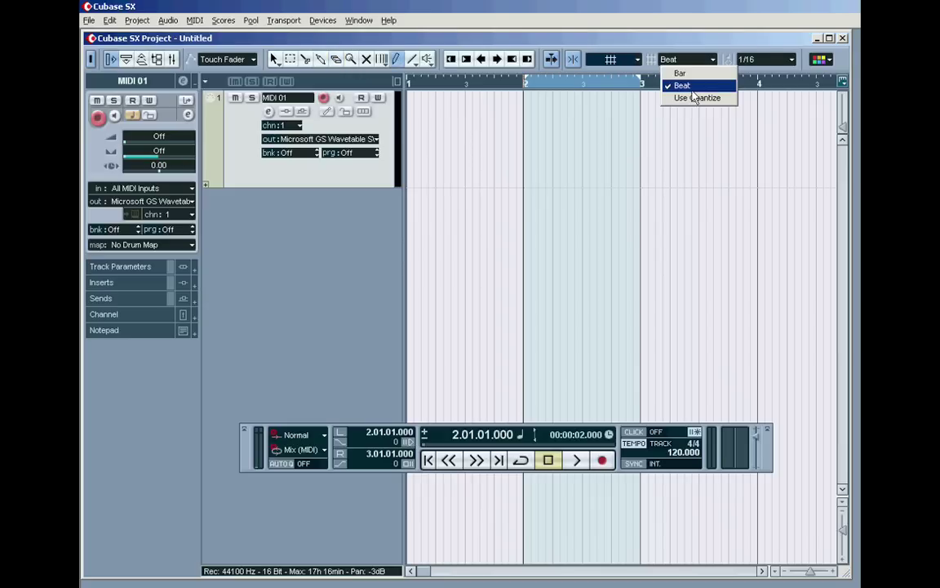
click(697, 97)
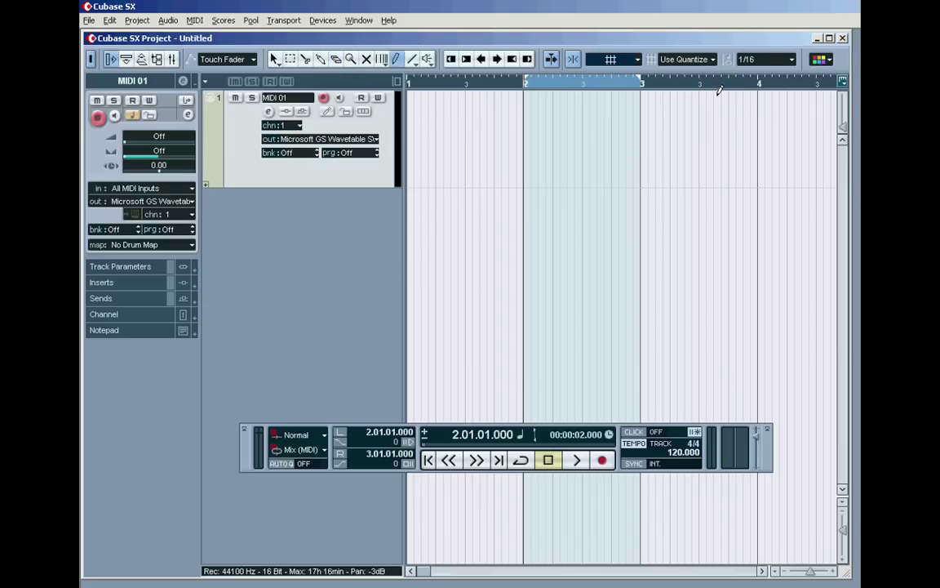
click(792, 61)
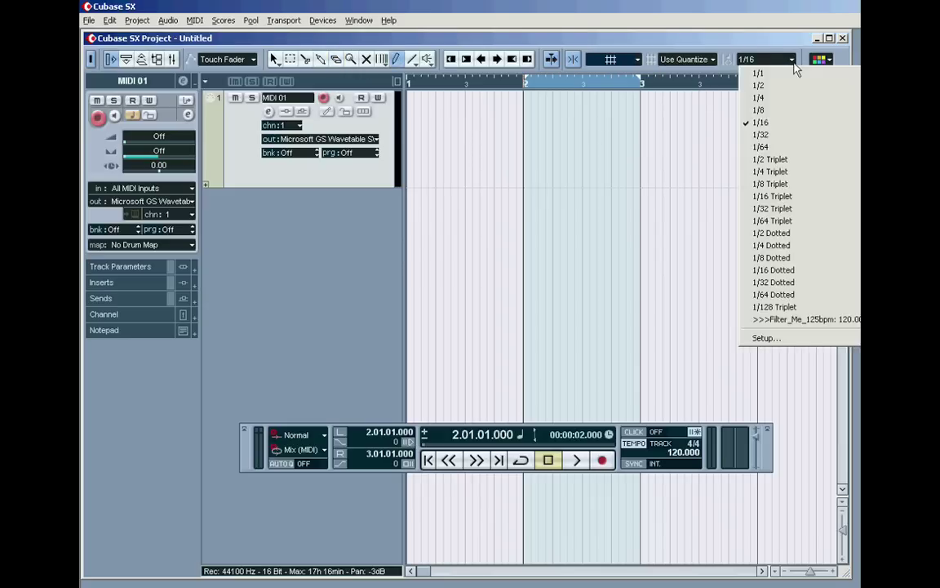
click(759, 106)
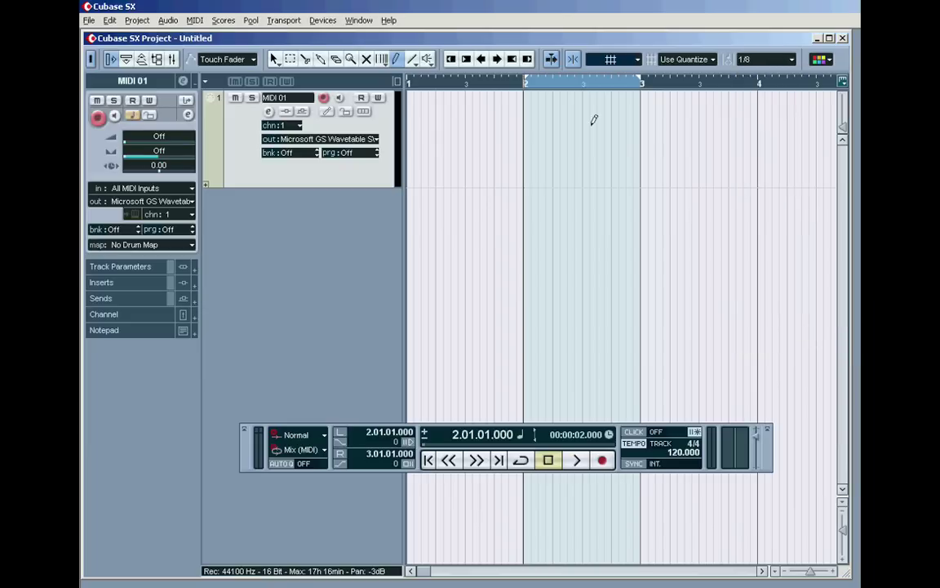
- Draw a short part at bar 2, delete it, then draw a part from bar 2 past bar 3
click(529, 150)
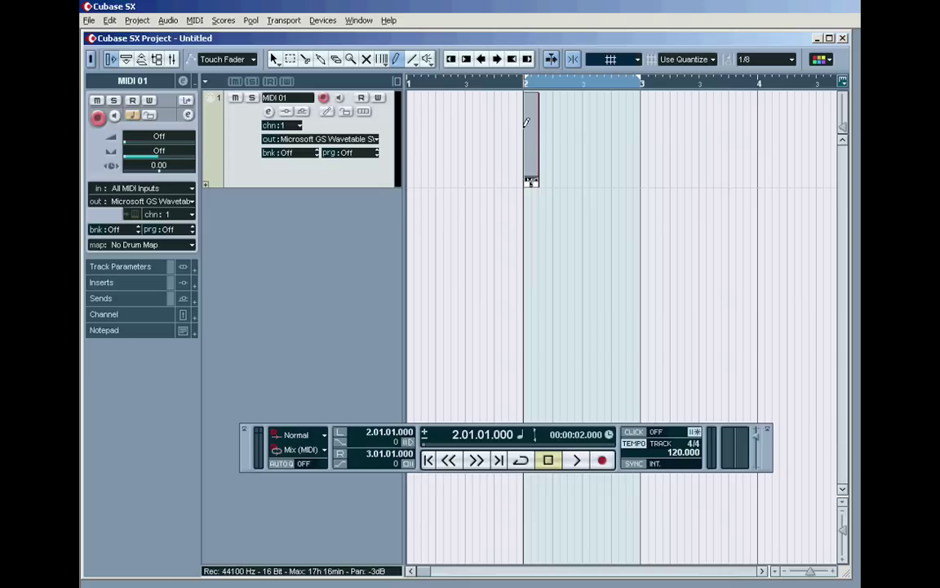
click(335, 58)
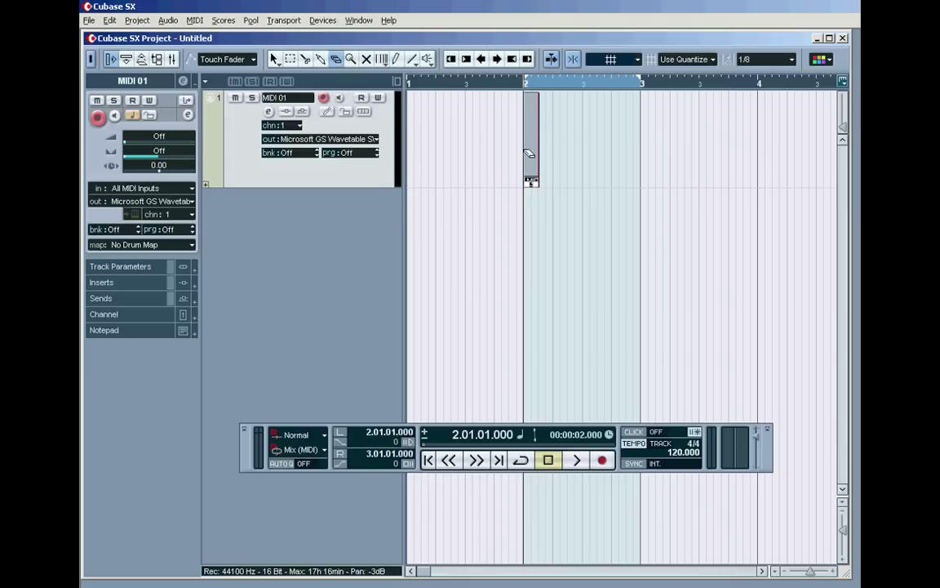
key(Delete)
click(396, 58)
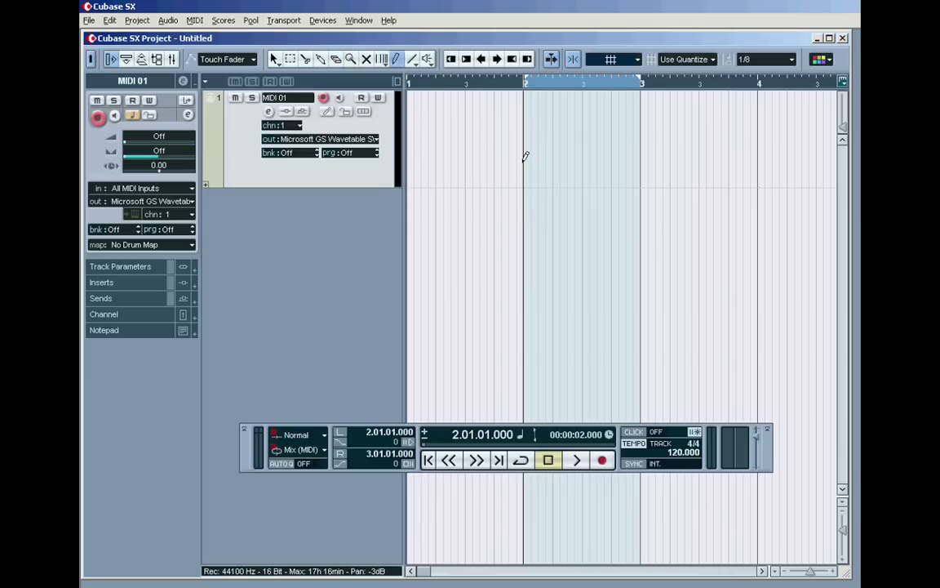
mouse_move(528, 158)
mouse_down()
mouse_move(768, 167)
mouse_move(648, 161)
mouse_move(657, 163)
mouse_up()
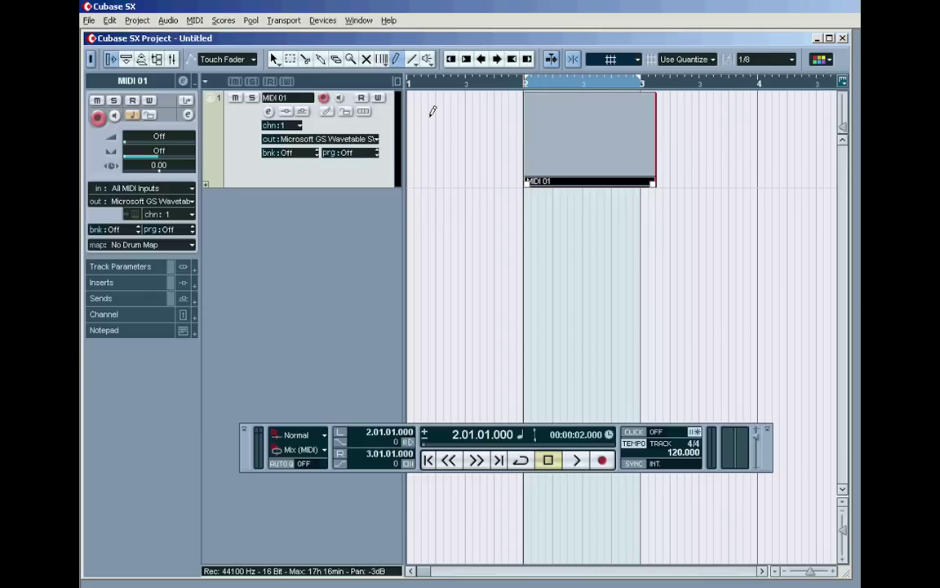
- With Object Selection, drag the part's end in toward bar 3, then to 2.4.3
click(275, 59)
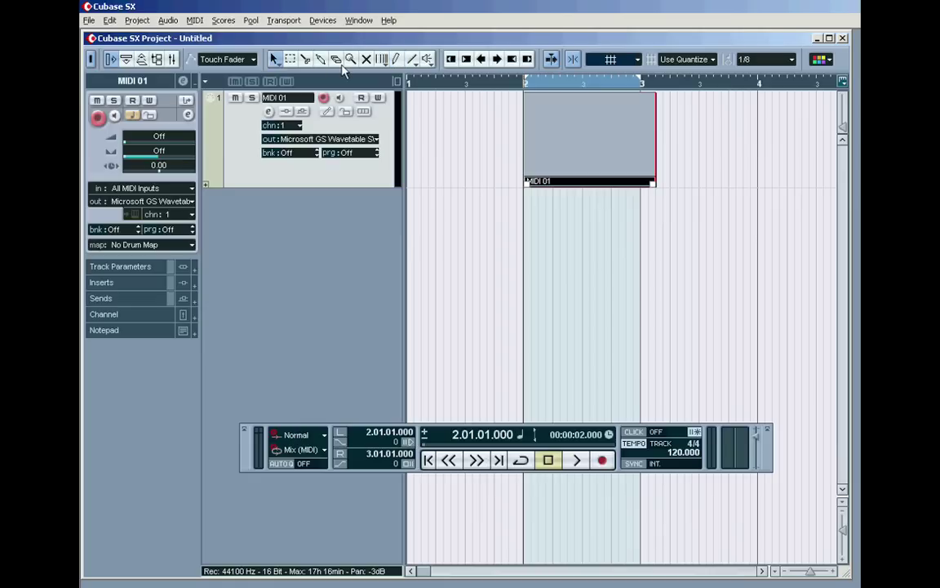
right_click(448, 122)
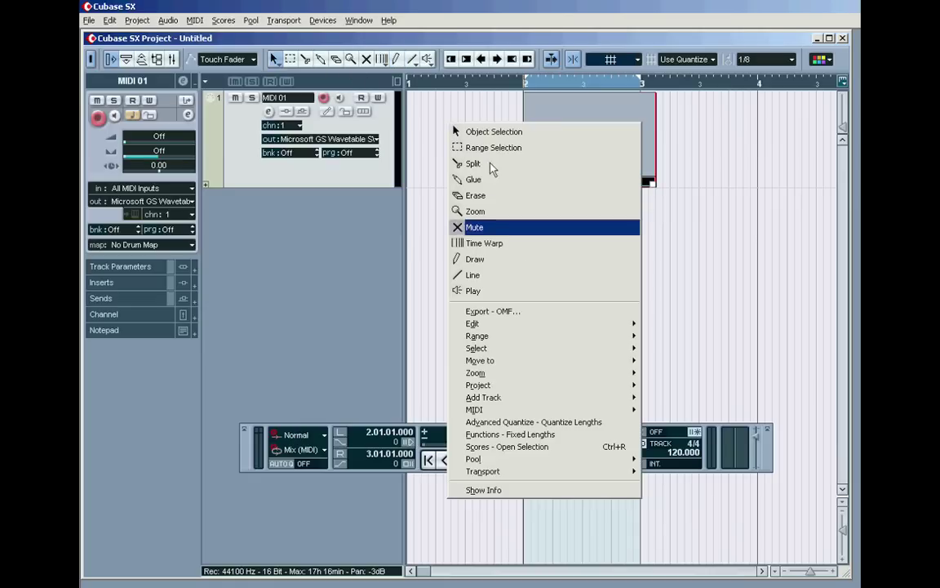
click(477, 131)
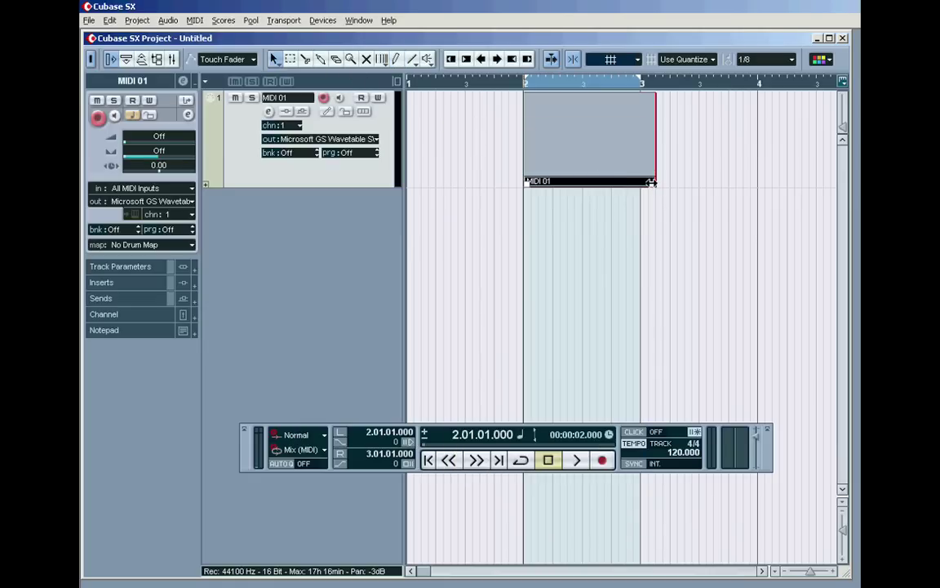
drag(653, 183, 642, 183)
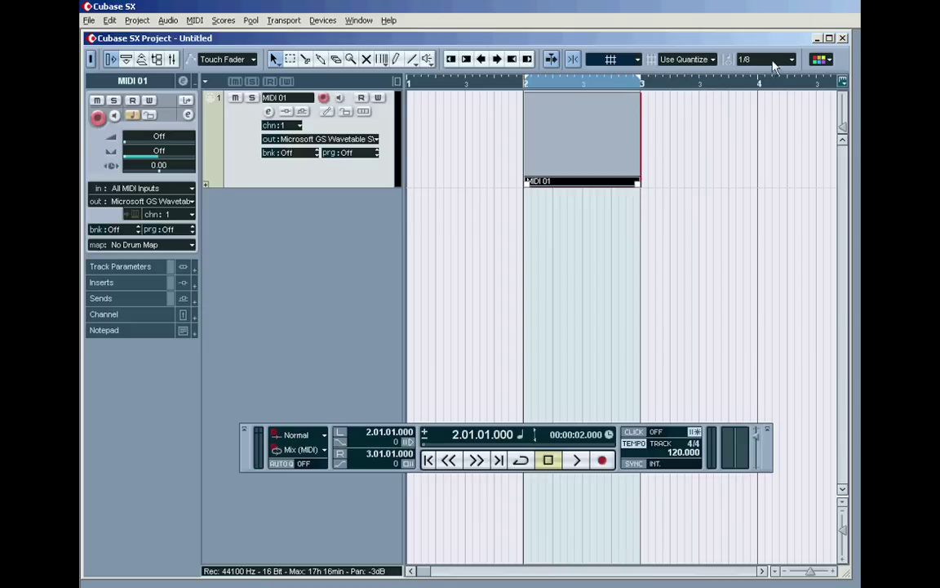
mouse_move(639, 183)
mouse_down()
mouse_move(609, 181)
mouse_move(641, 183)
mouse_up()
- Keeping Grid snap, resize the end in 1/8 steps, keep the start at bar 2, end at bar 3
click(612, 59)
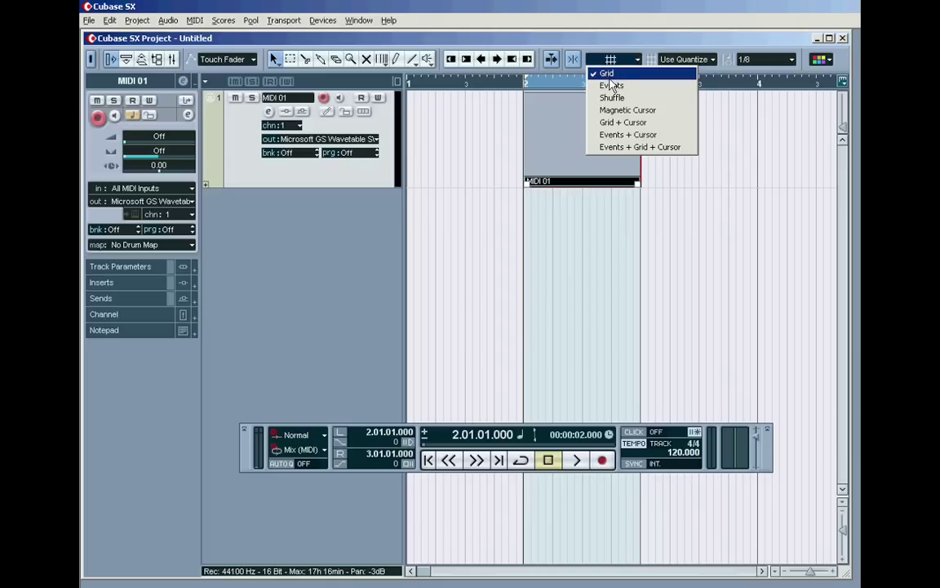
click(630, 181)
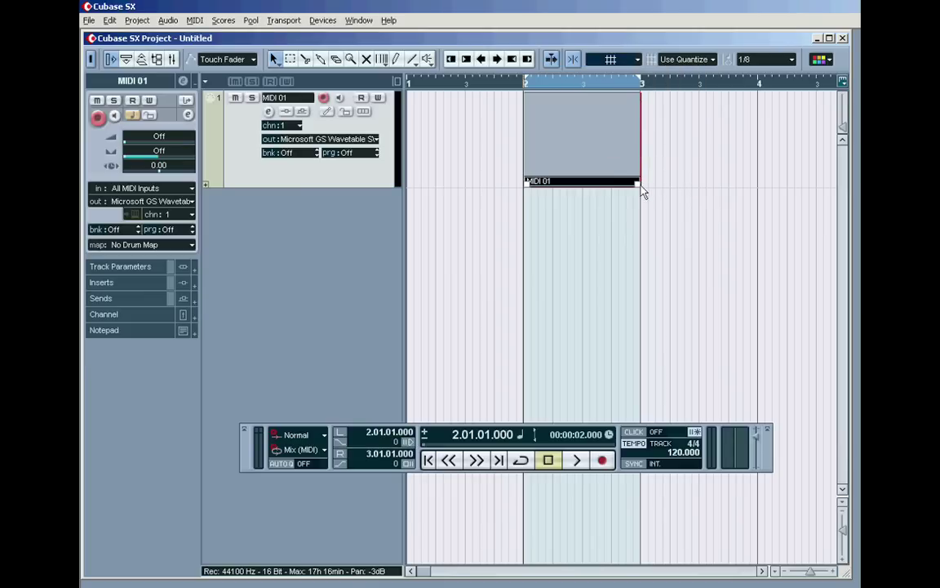
mouse_move(640, 185)
mouse_down()
mouse_move(682, 184)
mouse_move(625, 185)
mouse_up()
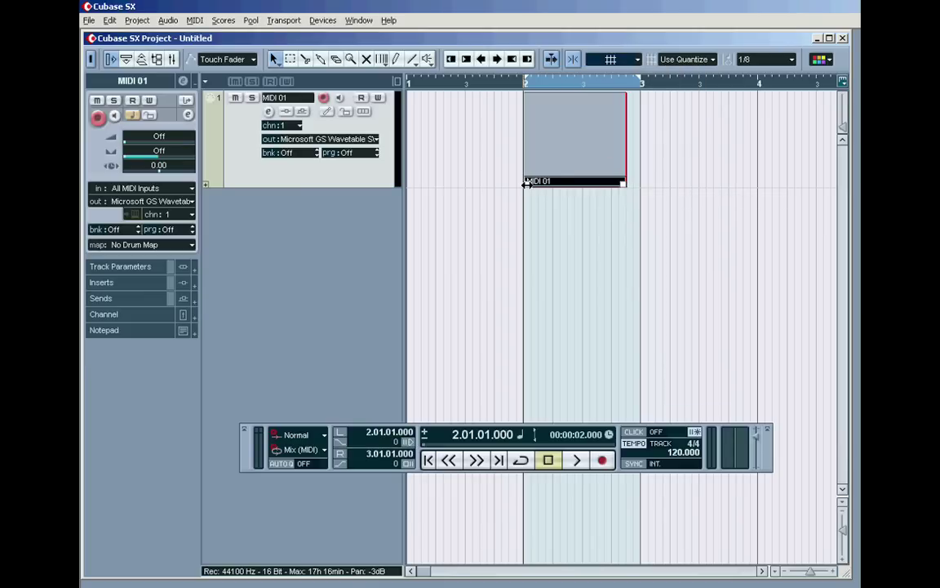
mouse_move(527, 184)
mouse_down()
mouse_move(479, 185)
mouse_move(525, 184)
mouse_up()
drag(625, 183, 631, 185)
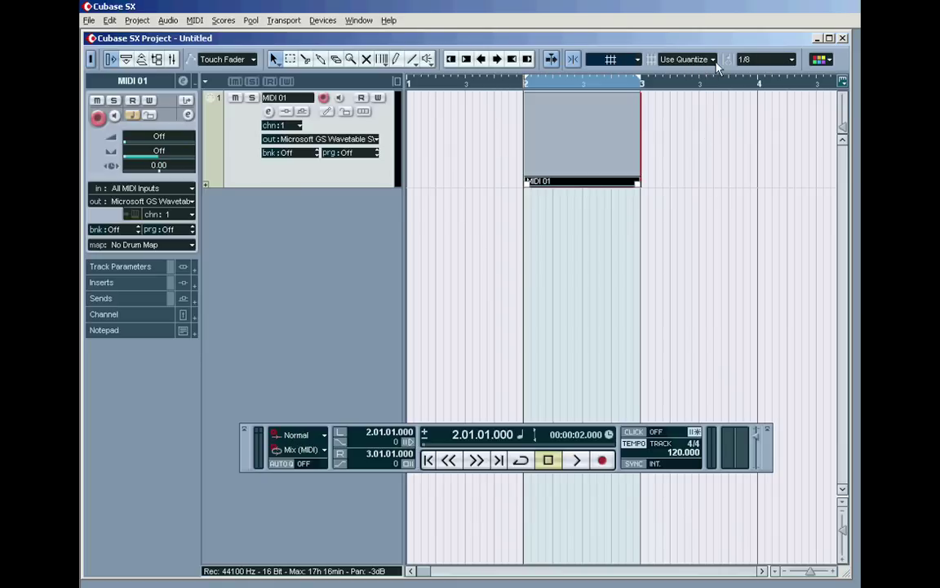
click(637, 65)
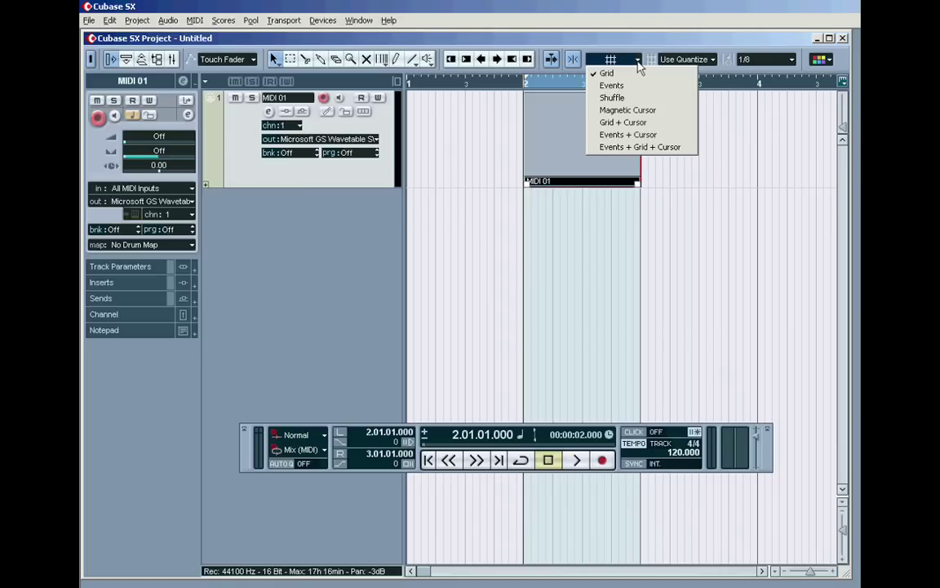